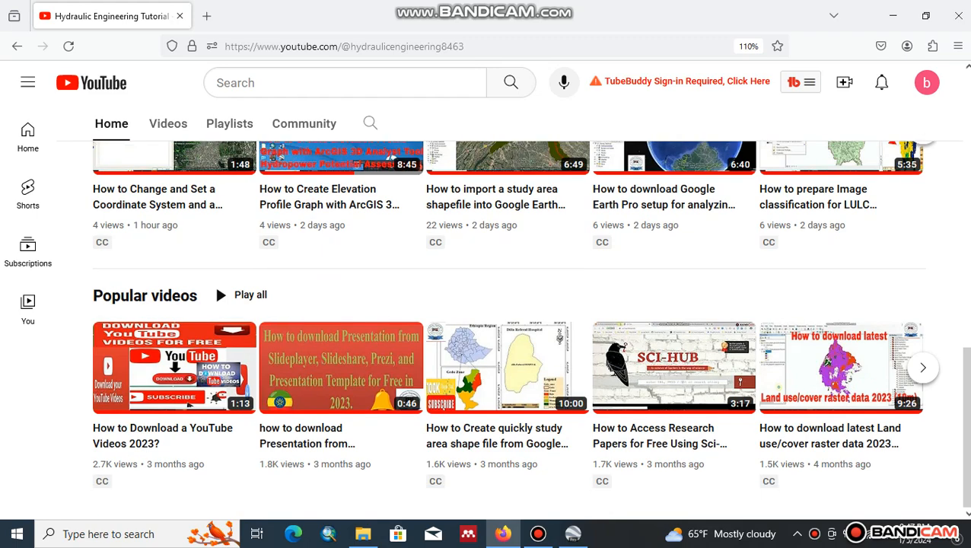
Browse the uploaded videos of the Hydraulic Engineering Tutorial channel.
{"action": "scroll", "coordinate": [159, 442], "scroll_direction": "up", "scroll_amount": 6}
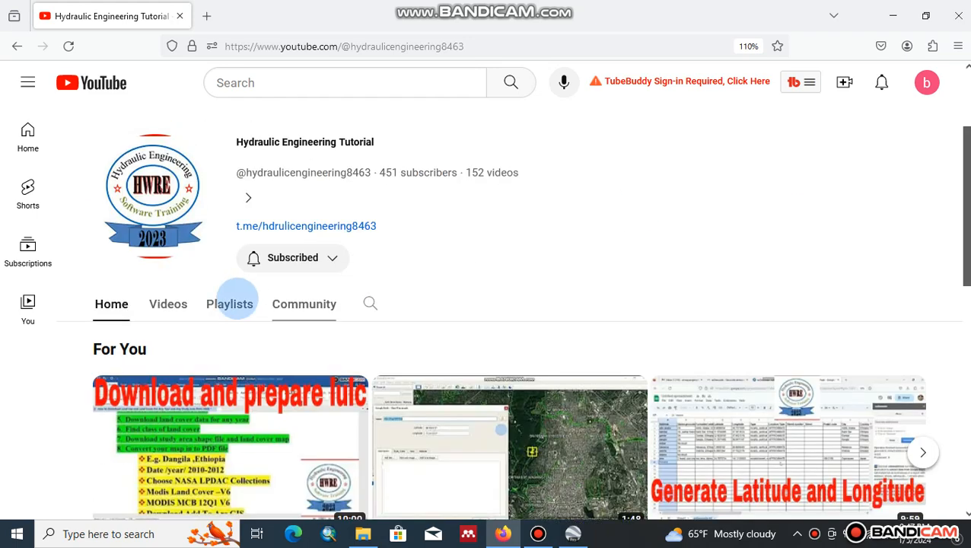
{"action": "left_click", "coordinate": [168, 303]}
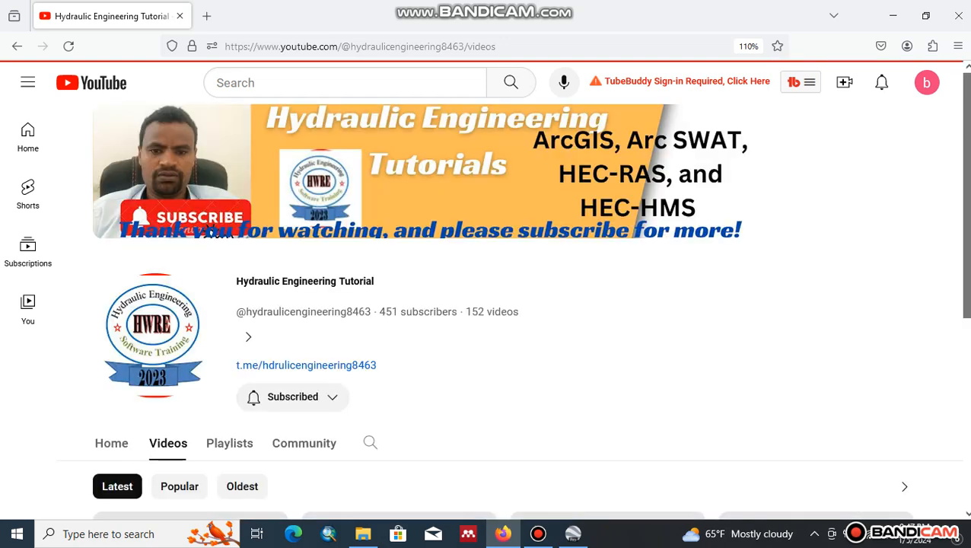
{"action": "scroll", "coordinate": [502, 305], "scroll_direction": "down", "scroll_amount": 5}
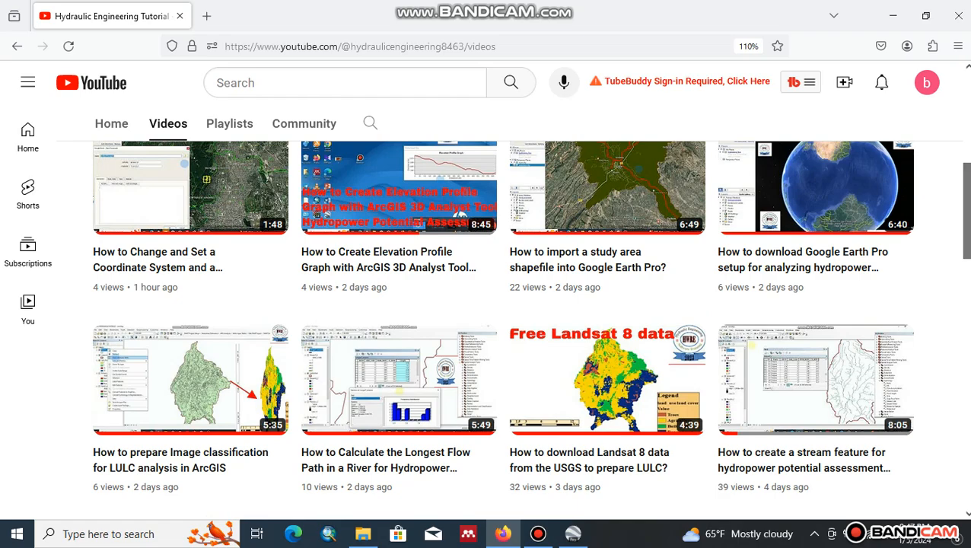
{"action": "scroll", "coordinate": [439, 259], "scroll_direction": "up", "scroll_amount": 2}
{"action": "scroll", "coordinate": [440, 258], "scroll_direction": "down", "scroll_amount": 7}
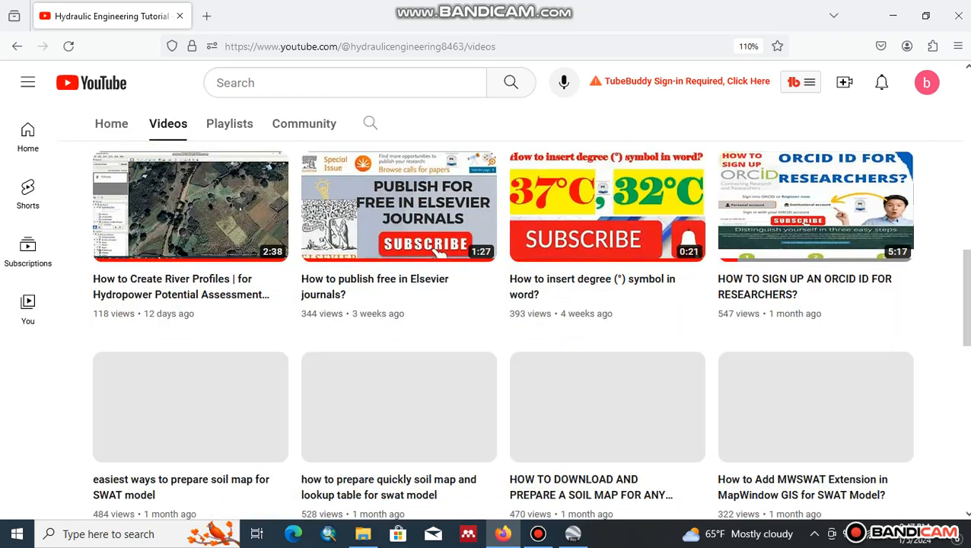
{"action": "scroll", "coordinate": [530, 328], "scroll_direction": "down", "scroll_amount": 2}
{"action": "scroll", "coordinate": [530, 329], "scroll_direction": "down", "scroll_amount": 4}
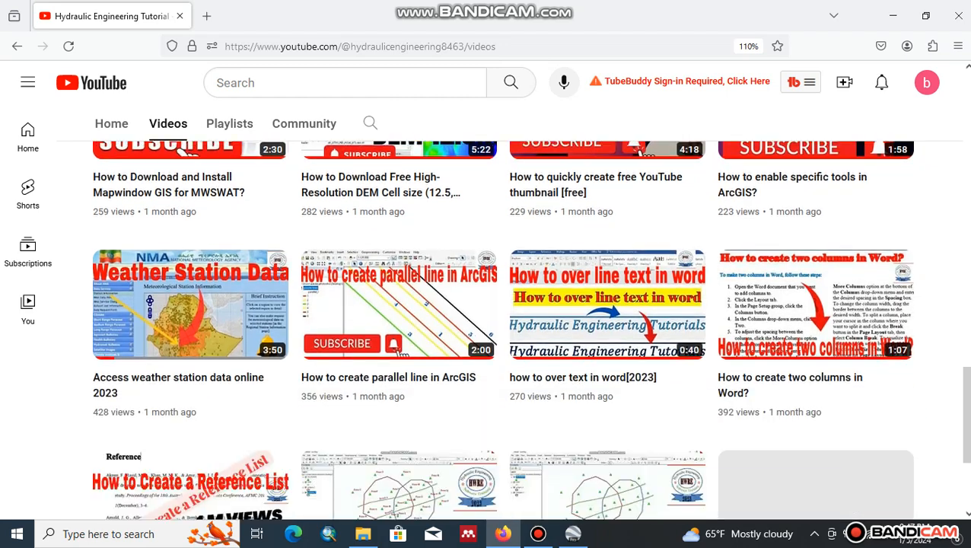
{"action": "scroll", "coordinate": [531, 329], "scroll_direction": "down", "scroll_amount": 2}
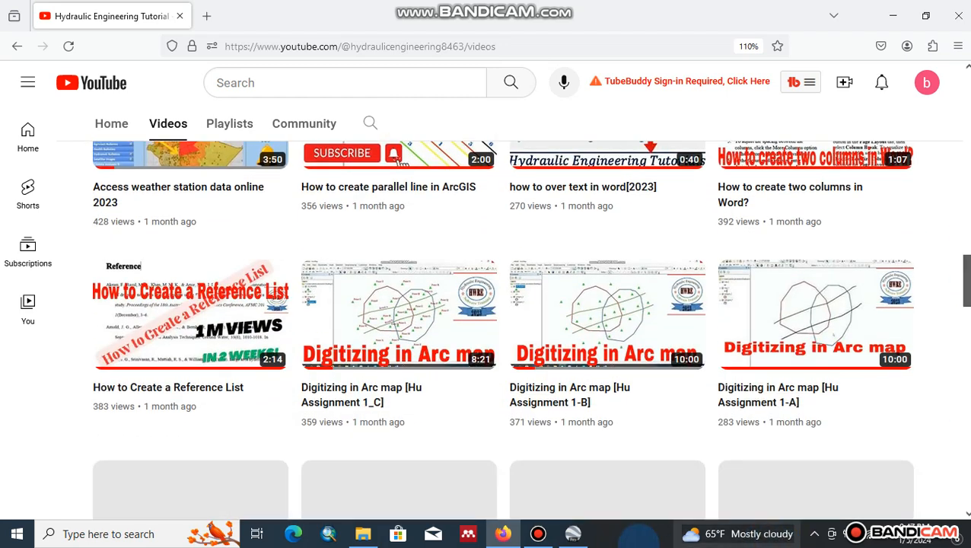
Switch to Google Earth Pro, dismiss the start-up tips and display the watershed.shp layer.
{"action": "left_click", "coordinate": [573, 533]}
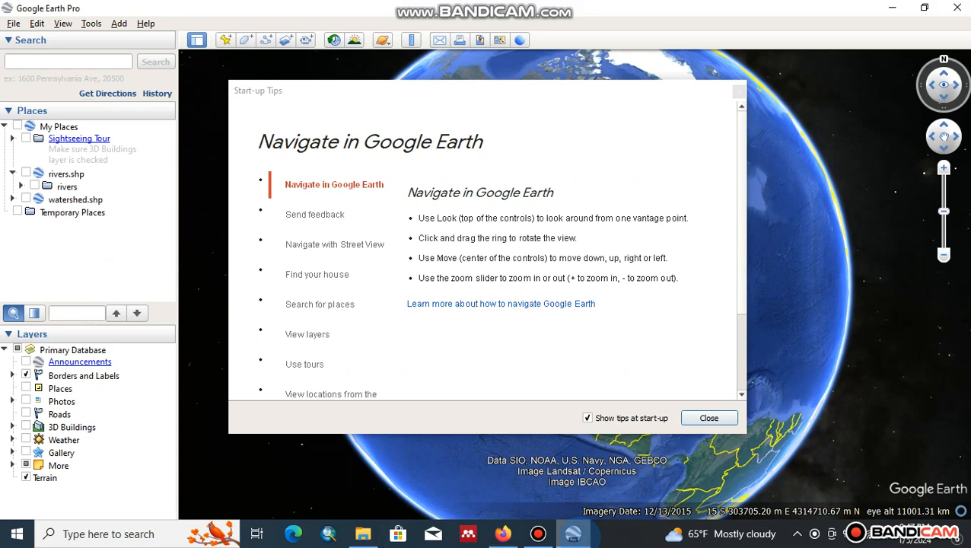
{"action": "left_click", "coordinate": [708, 417]}
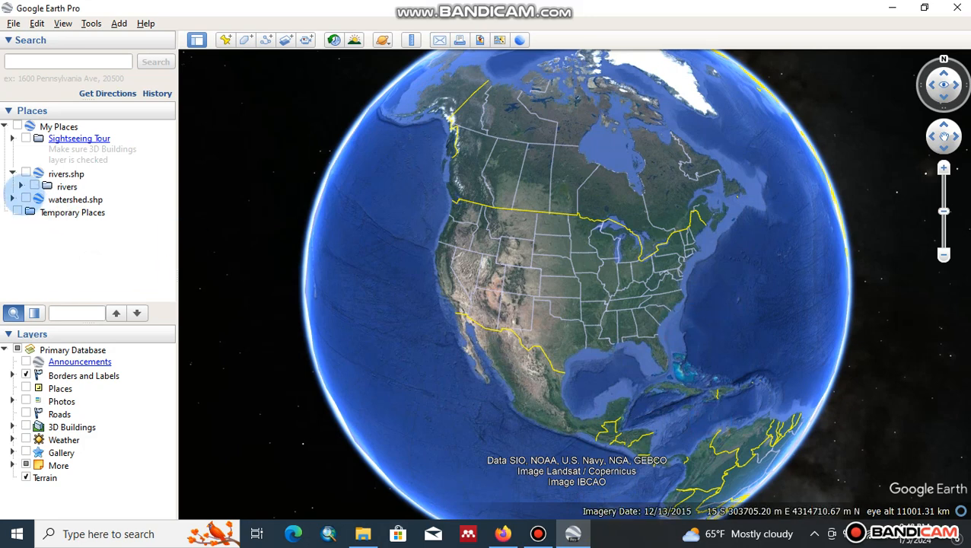
{"action": "left_click", "coordinate": [26, 198]}
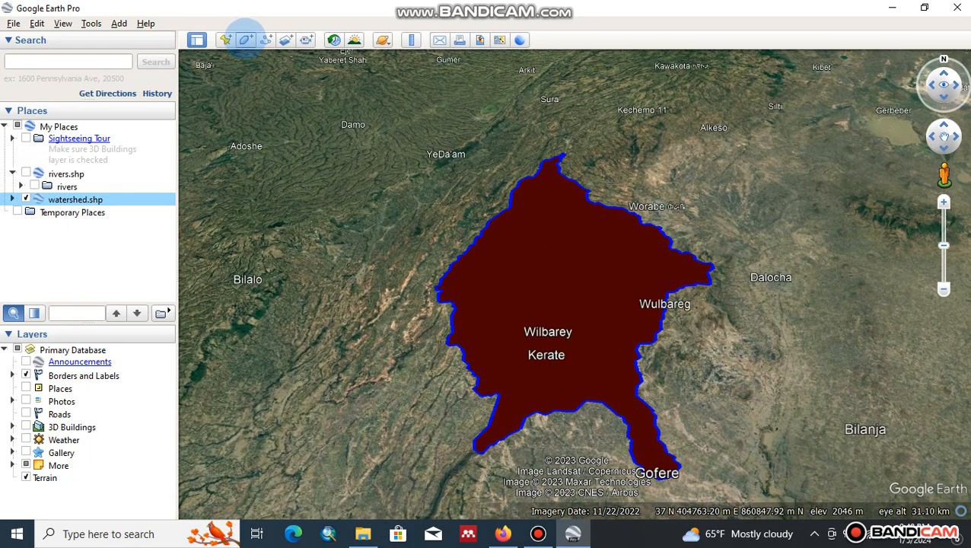
Start a new polygon and name it MY AREA.
{"action": "left_click", "coordinate": [245, 39]}
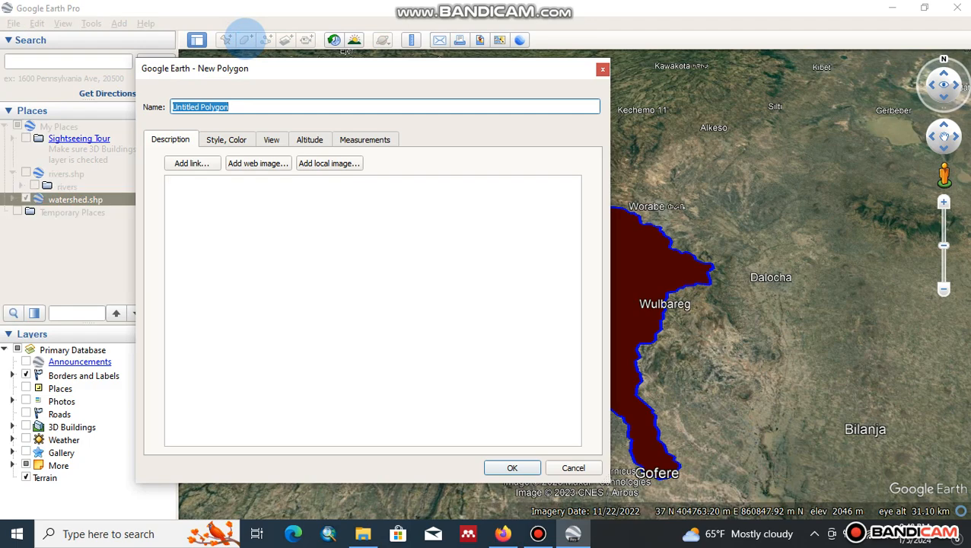
{"action": "left_click_drag", "start_coordinate": [369, 68], "coordinate": [322, 122]}
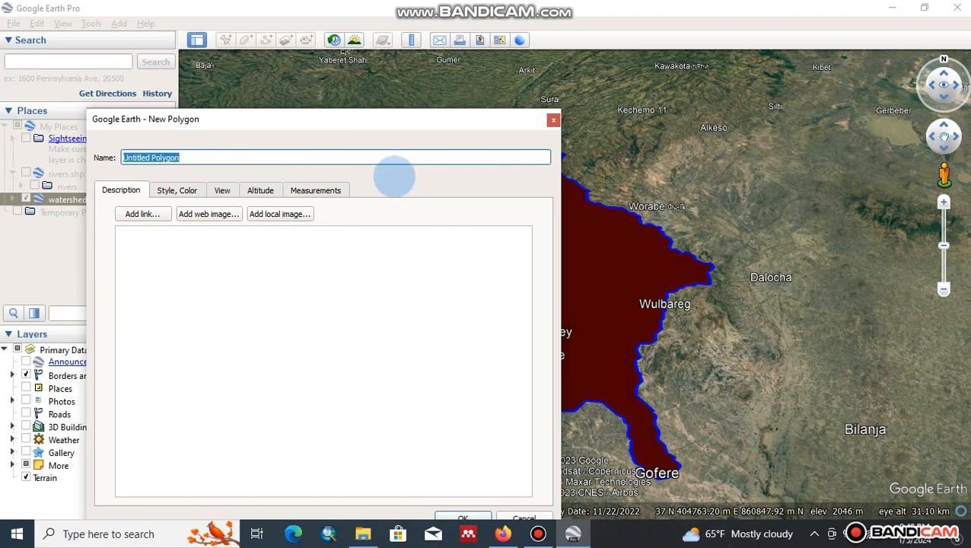
{"action": "left_click_drag", "start_coordinate": [399, 122], "coordinate": [403, 104]}
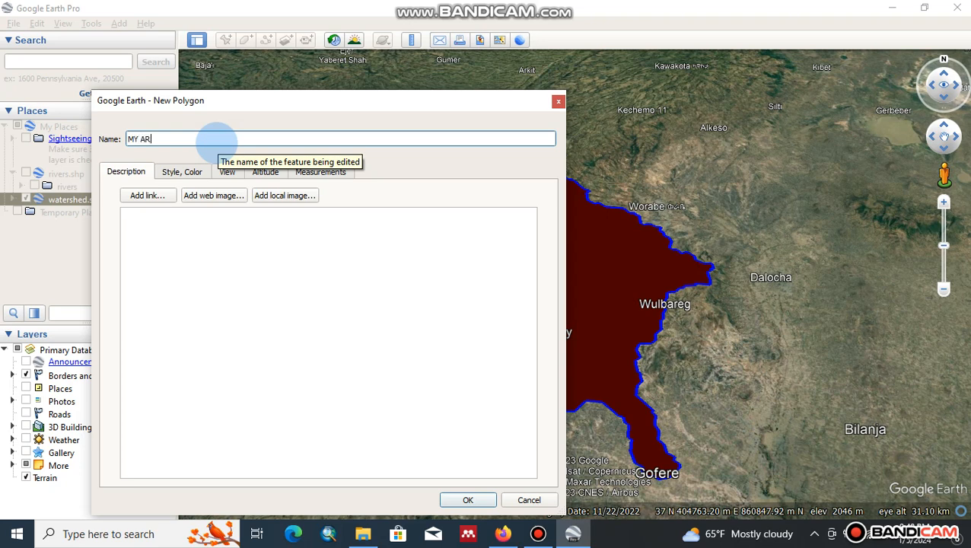
{"action": "left_click", "coordinate": [249, 225]}
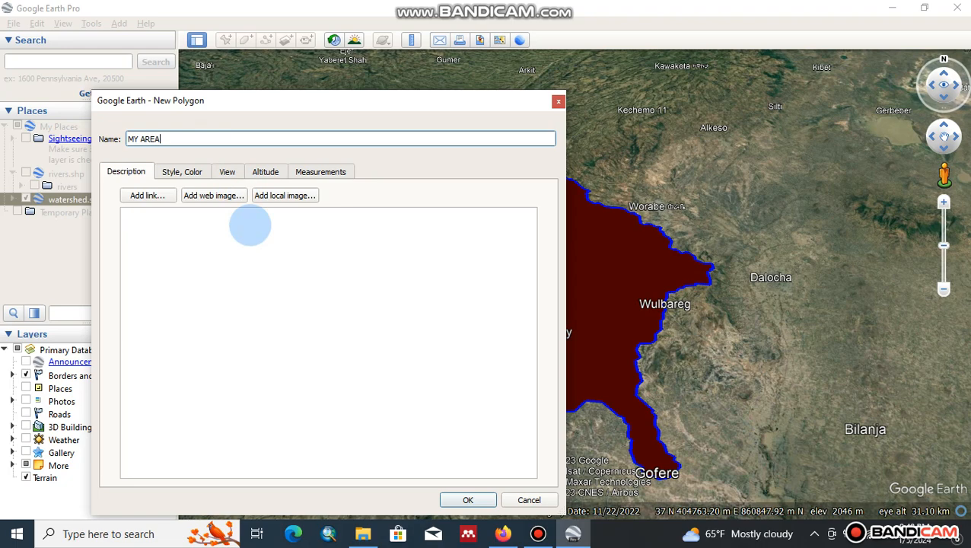
Set the polygon's line colour to blue #0000ff and its line width to 1.2, keeping the watershed in view.
{"action": "left_click_drag", "start_coordinate": [411, 104], "coordinate": [351, 59]}
{"action": "left_click", "coordinate": [118, 126]}
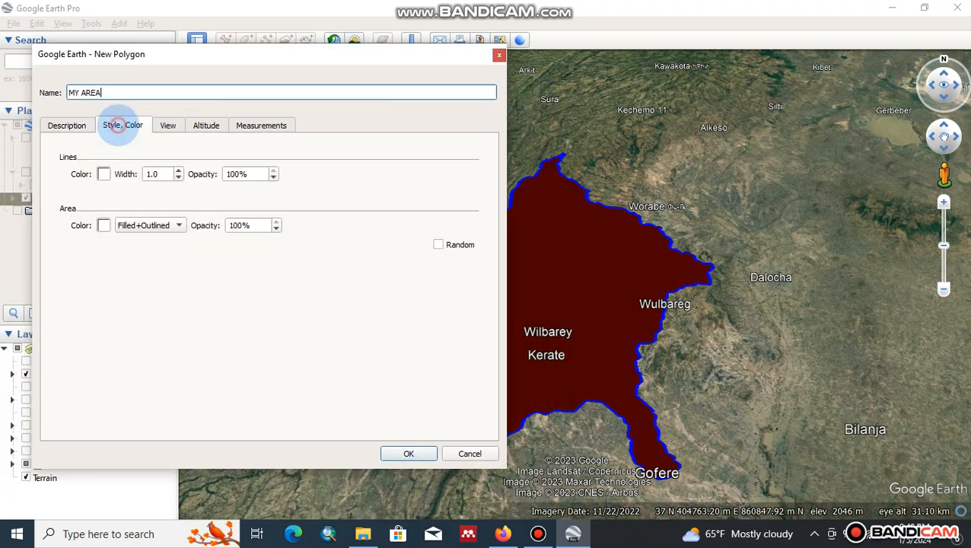
{"action": "left_click", "coordinate": [103, 173]}
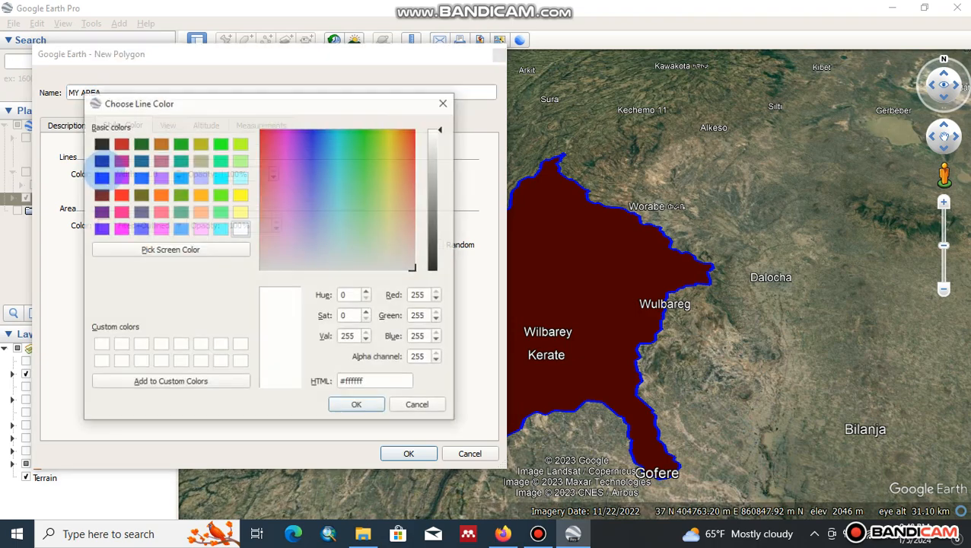
{"action": "left_click", "coordinate": [100, 177]}
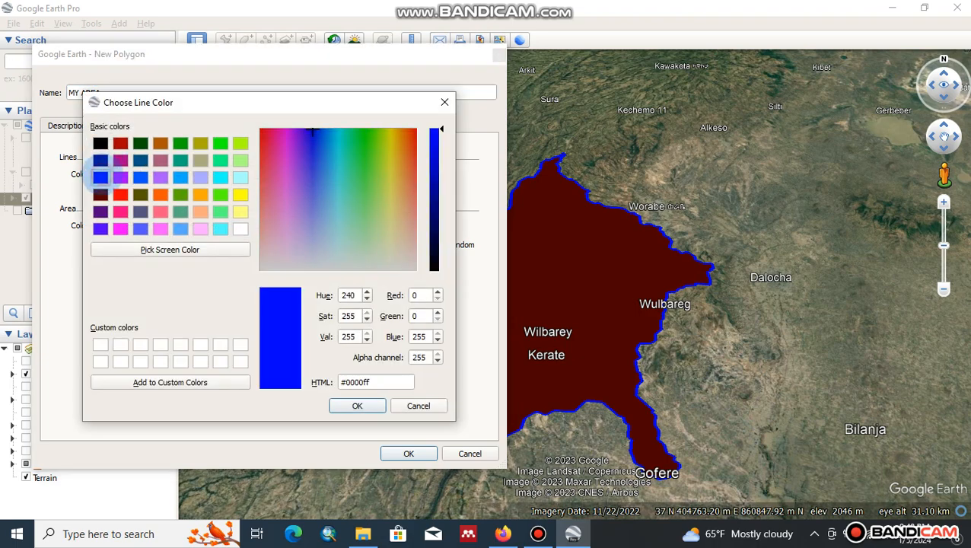
{"action": "left_click", "coordinate": [361, 405]}
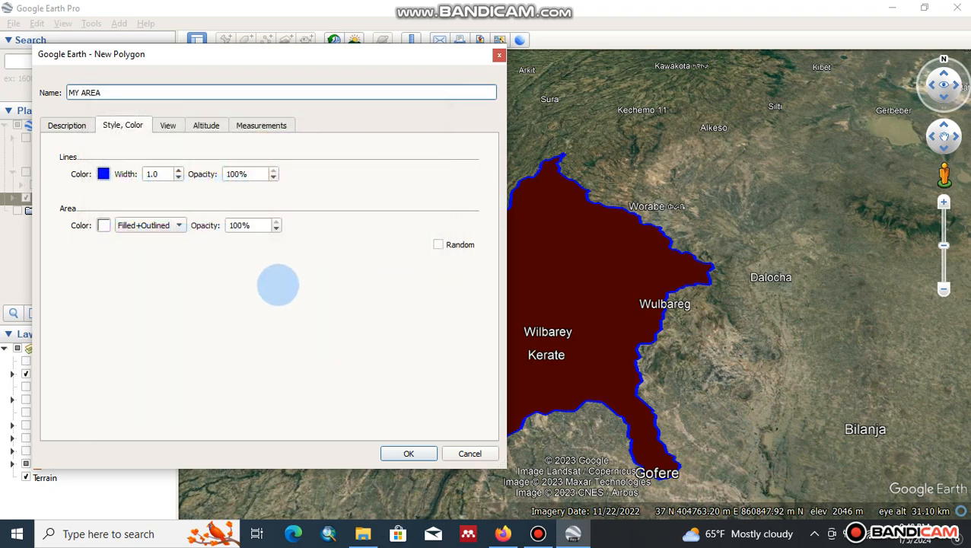
{"action": "left_click", "coordinate": [178, 170]}
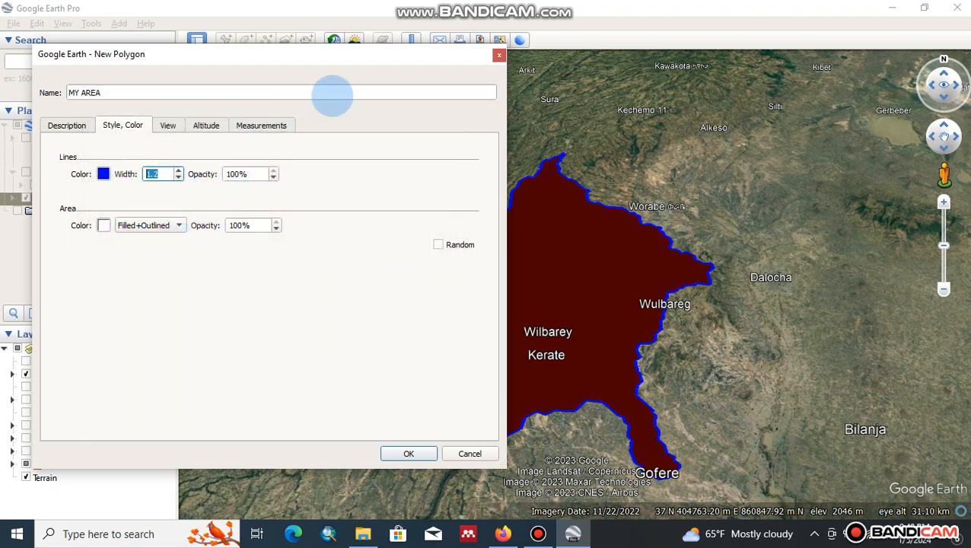
{"action": "left_click_drag", "start_coordinate": [372, 62], "coordinate": [321, 74]}
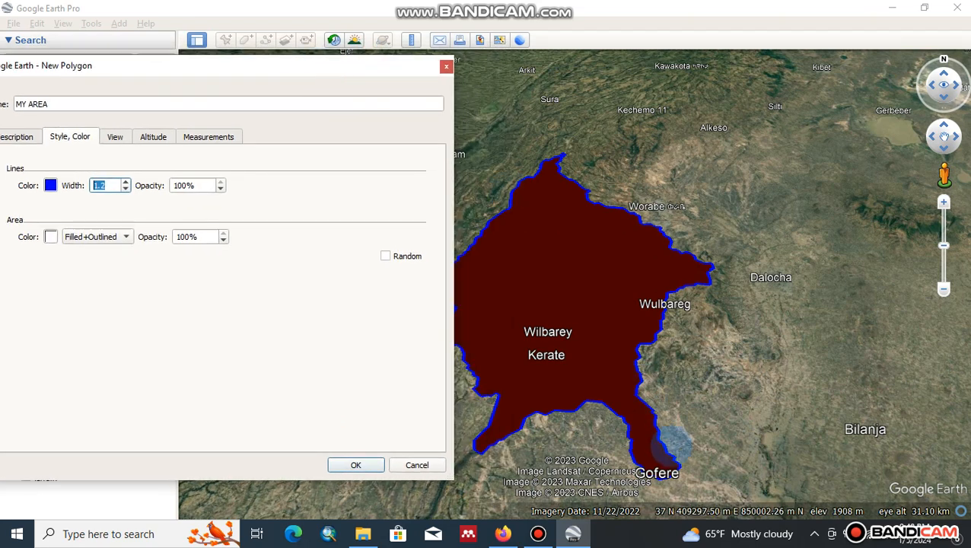
Trace the watershed's eastern edge with polygon vertices from its southern tip at Gofere up past Wulbareg to the eastern corner.
{"action": "left_click", "coordinate": [682, 466]}
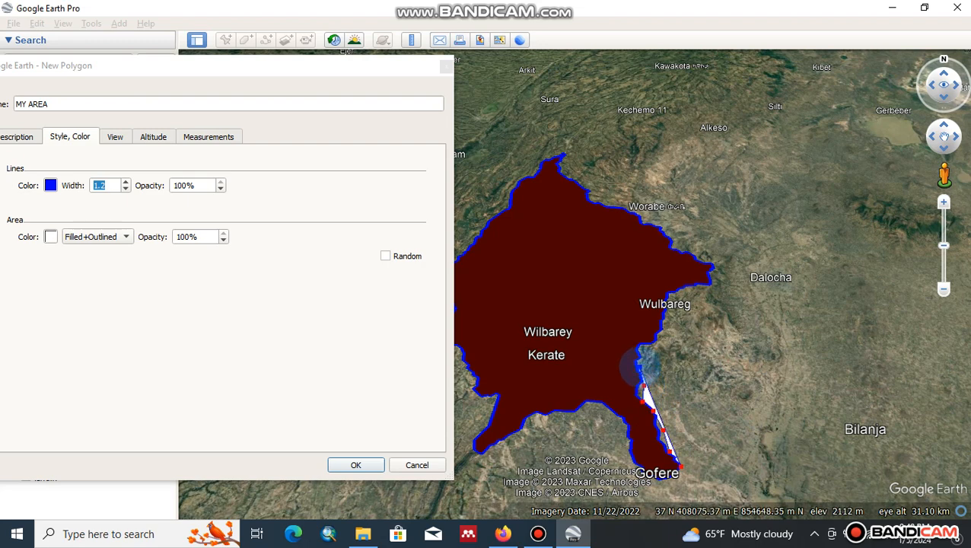
{"action": "left_click", "coordinate": [640, 366]}
{"action": "left_click", "coordinate": [659, 340]}
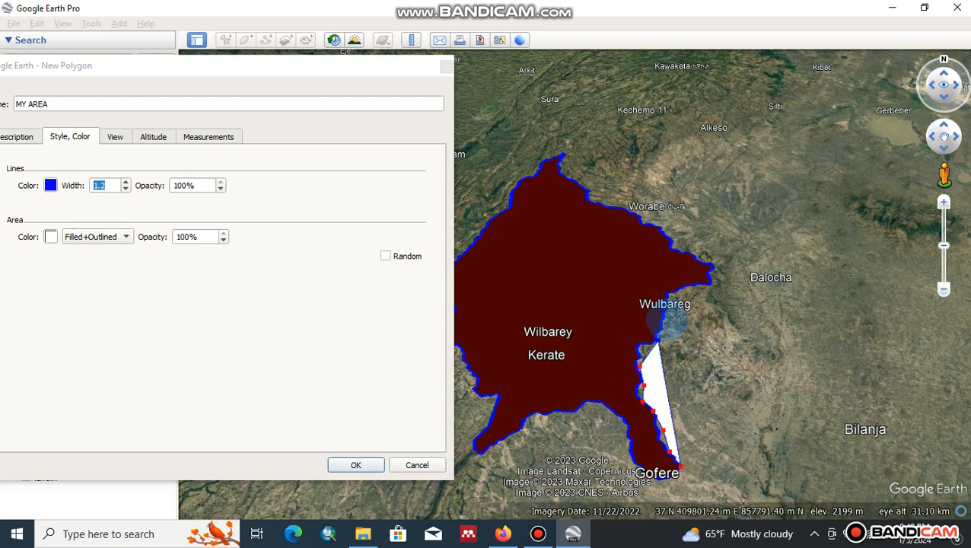
{"action": "left_click", "coordinate": [666, 321]}
{"action": "left_click", "coordinate": [703, 287]}
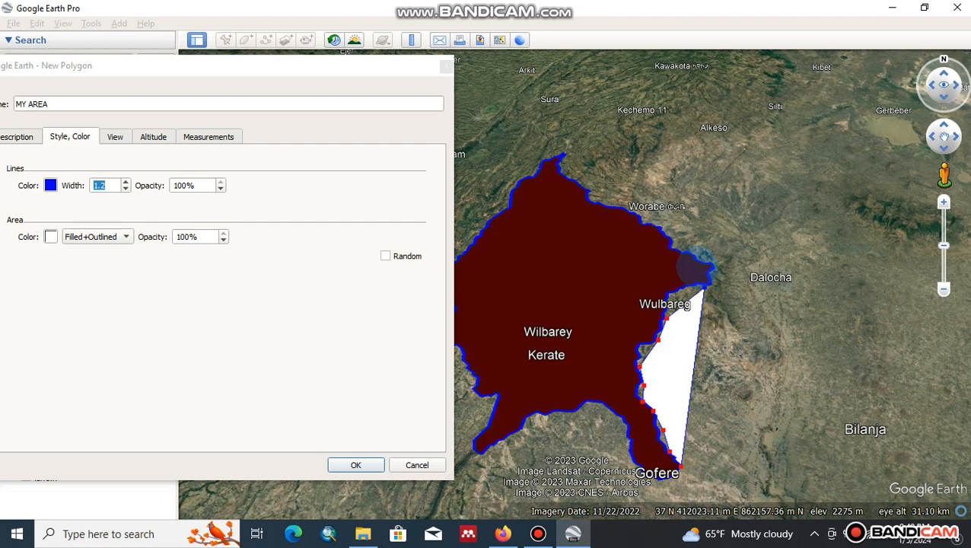
Continue the polygon along the watershed's northeastern edge, from the eastern corner past Worabe to the northern tip.
{"action": "left_click", "coordinate": [695, 266]}
{"action": "left_click", "coordinate": [664, 246]}
{"action": "left_click", "coordinate": [630, 222]}
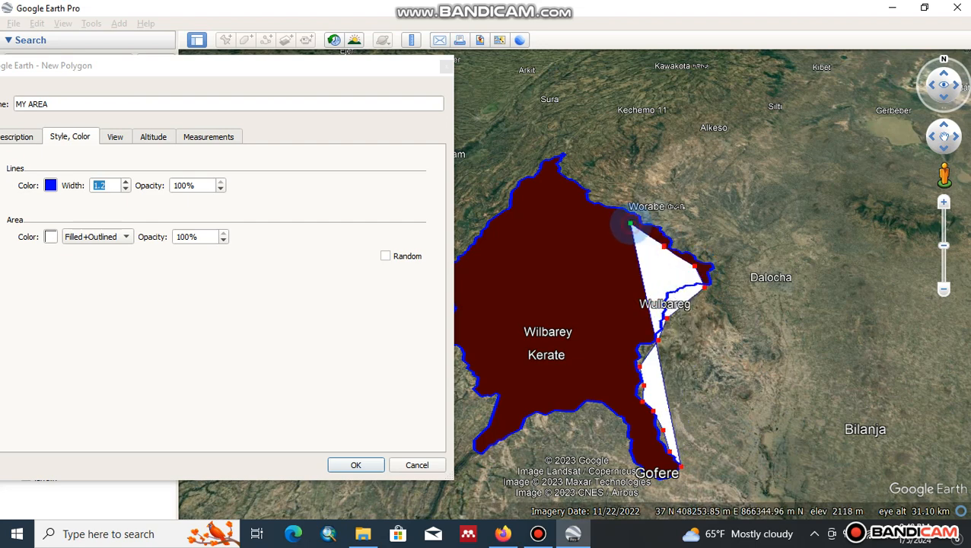
{"action": "left_click", "coordinate": [601, 199]}
{"action": "left_click", "coordinate": [579, 188]}
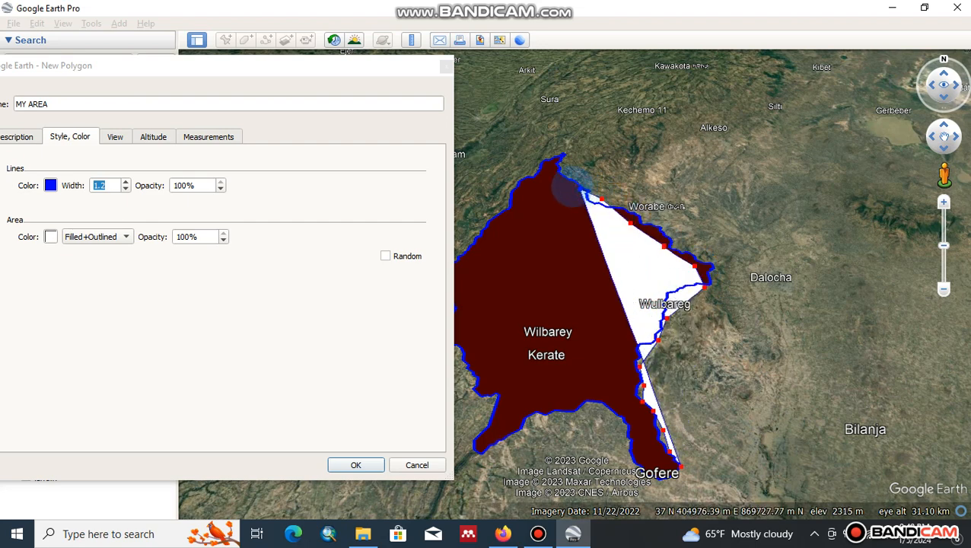
{"action": "left_click", "coordinate": [559, 172]}
Continue the polygon down the watershed's northwestern and western edges, moving the polygon dialog clear of the boundary.
{"action": "left_click", "coordinate": [508, 211]}
{"action": "left_click", "coordinate": [480, 242]}
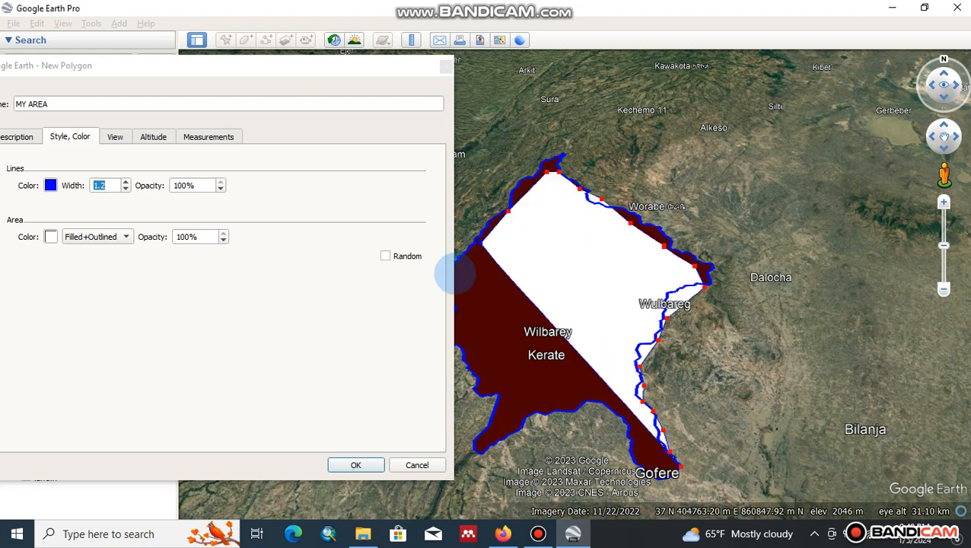
{"action": "left_click", "coordinate": [432, 255]}
{"action": "left_click_drag", "start_coordinate": [346, 69], "coordinate": [206, 74]}
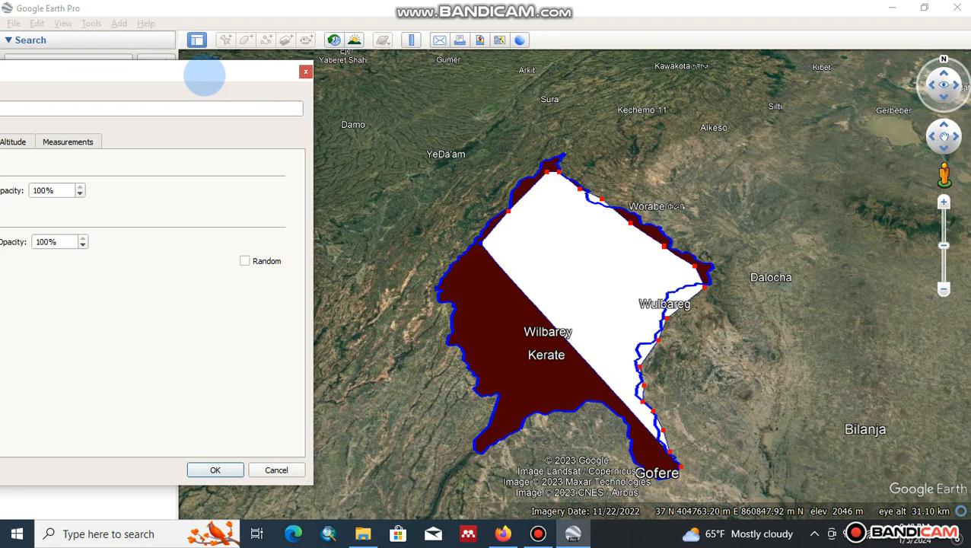
{"action": "left_click", "coordinate": [460, 261]}
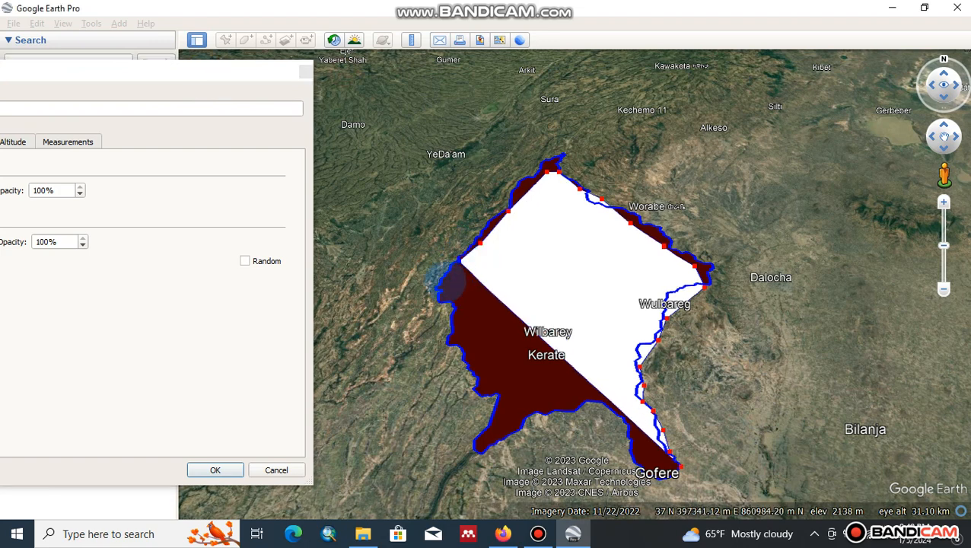
{"action": "left_click", "coordinate": [445, 280]}
{"action": "left_click", "coordinate": [455, 305]}
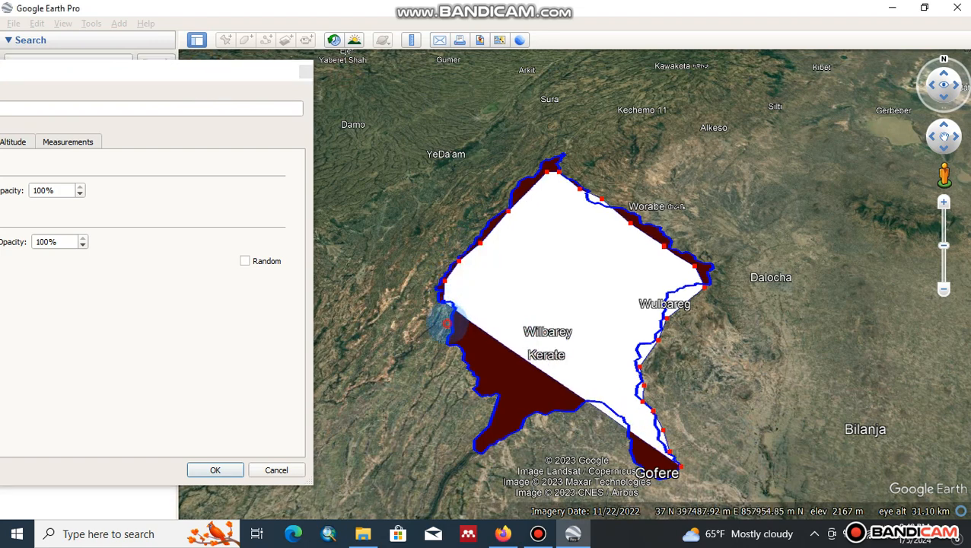
{"action": "left_click", "coordinate": [454, 335]}
{"action": "left_click", "coordinate": [449, 350]}
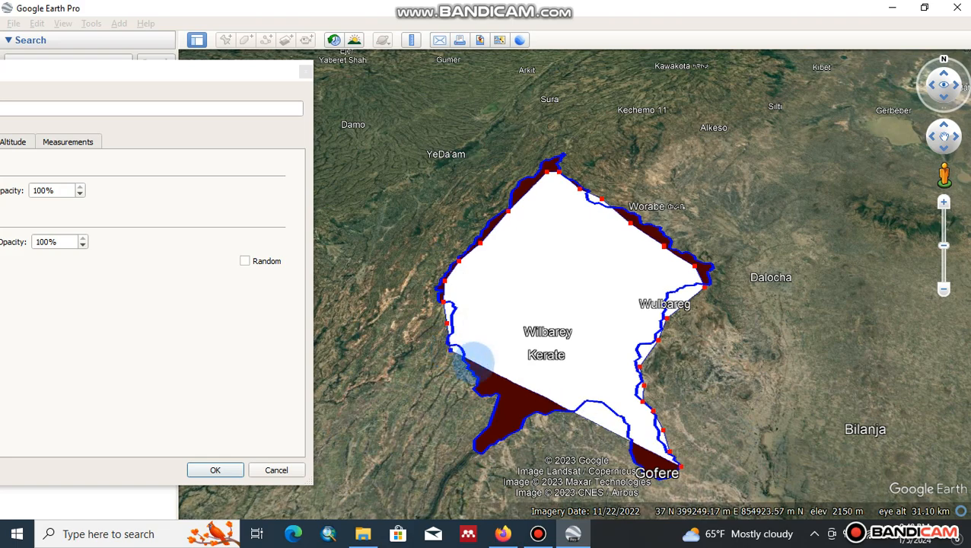
Add polygon vertices along the watershed's southwestern edge and into the start of its southwestern arm.
{"action": "scroll", "coordinate": [473, 358], "scroll_direction": "up", "scroll_amount": 2}
{"action": "left_click", "coordinate": [469, 379]}
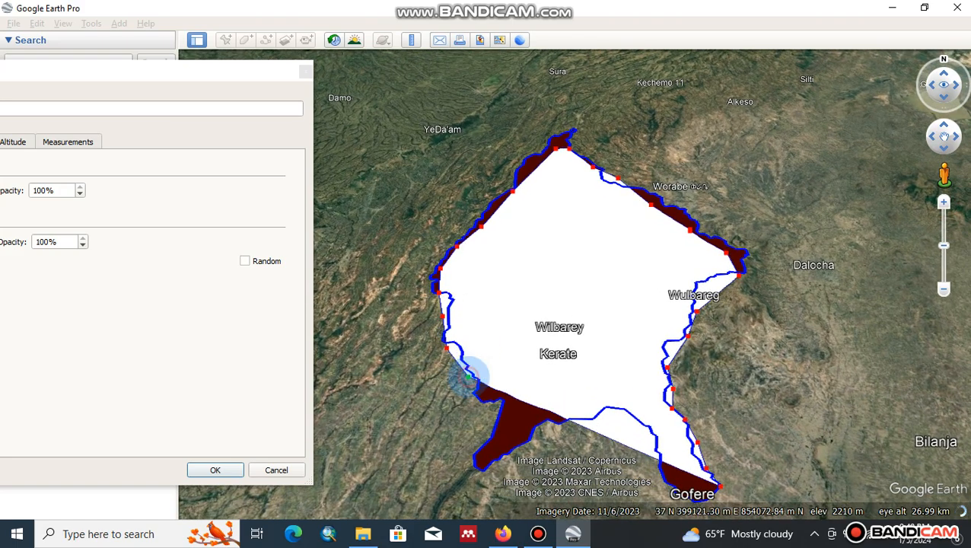
{"action": "left_click", "coordinate": [476, 399]}
{"action": "left_click", "coordinate": [504, 402]}
{"action": "scroll", "coordinate": [499, 411], "scroll_direction": "up", "scroll_amount": 3}
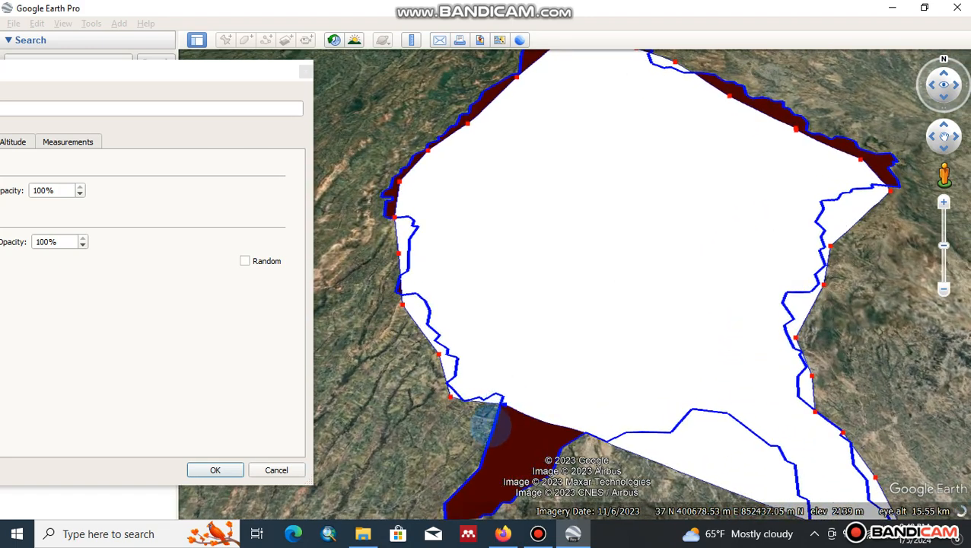
{"action": "left_click", "coordinate": [490, 424]}
{"action": "left_click", "coordinate": [482, 467]}
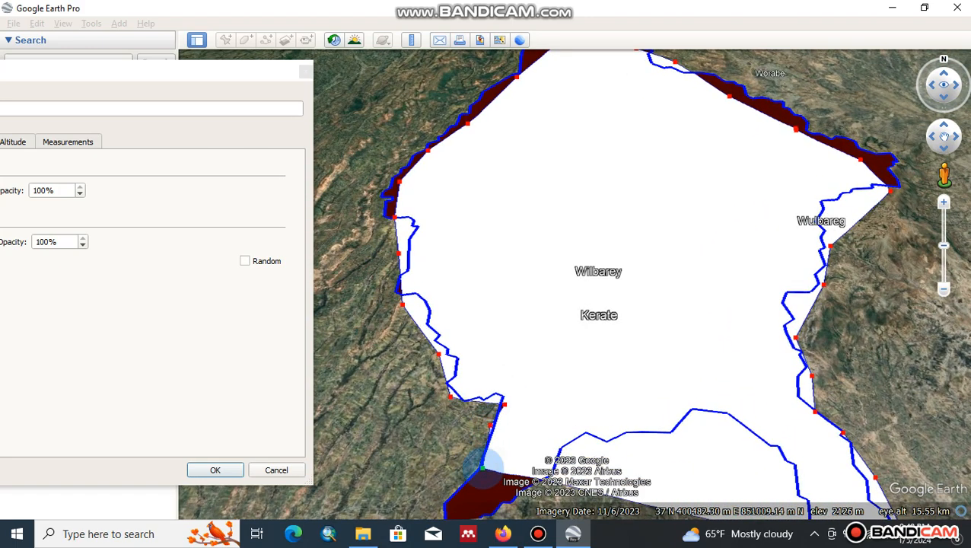
{"action": "scroll", "coordinate": [482, 464], "scroll_direction": "up", "scroll_amount": 2}
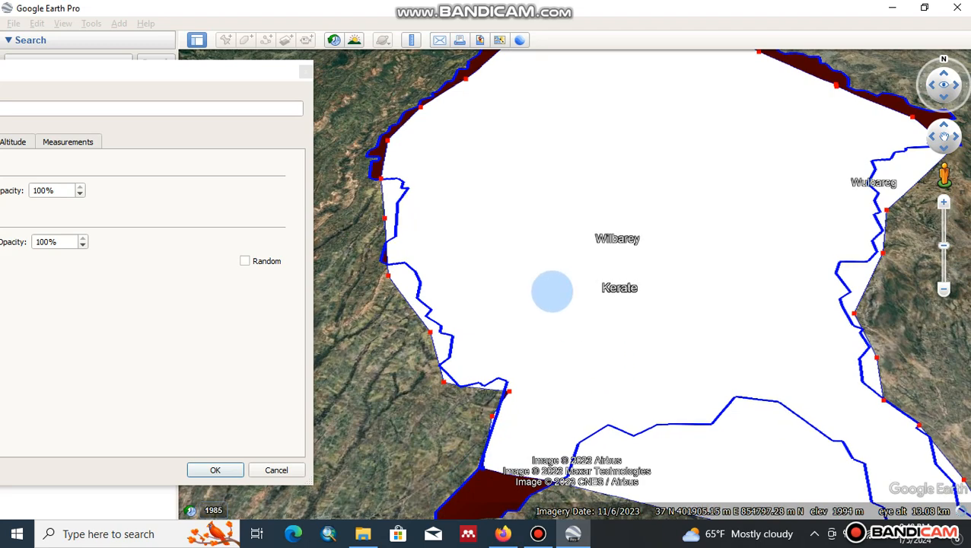
{"action": "mouse_move", "coordinate": [537, 197]}
{"action": "left_mouse_down"}
{"action": "mouse_move", "coordinate": [557, 336]}
{"action": "mouse_move", "coordinate": [503, 411]}
{"action": "mouse_move", "coordinate": [506, 461]}
{"action": "left_mouse_up"}
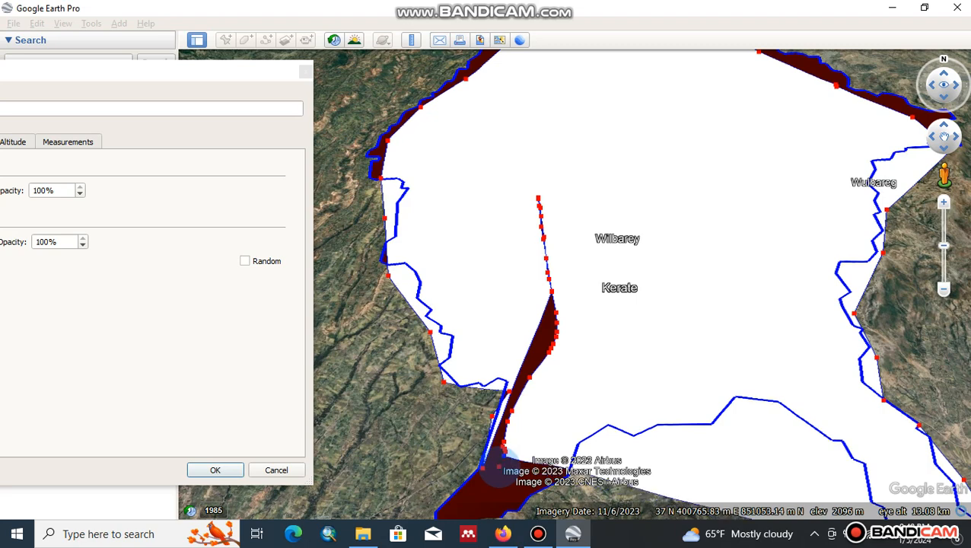
{"action": "key", "text": "BackSpace"}
{"action": "key", "text": "BackSpace"}
{"action": "key", "text": "BackSpace"}
{"action": "key", "text": "BackSpace"}
{"action": "key", "text": "BackSpace"}
{"action": "key", "text": "BackSpace"}
{"action": "key", "text": "BackSpace"}
{"action": "key", "text": "BackSpace"}
{"action": "key", "text": "BackSpace"}
{"action": "key", "text": "BackSpace"}
{"action": "key", "text": "BackSpace"}
{"action": "key", "text": "BackSpace"}
{"action": "key", "text": "BackSpace"}
{"action": "key", "text": "BackSpace"}
{"action": "key", "text": "BackSpace"}
{"action": "key", "text": "BackSpace"}
{"action": "key", "text": "BackSpace"}
{"action": "key", "text": "BackSpace"}
{"action": "key", "text": "BackSpace"}
{"action": "key", "text": "BackSpace"}
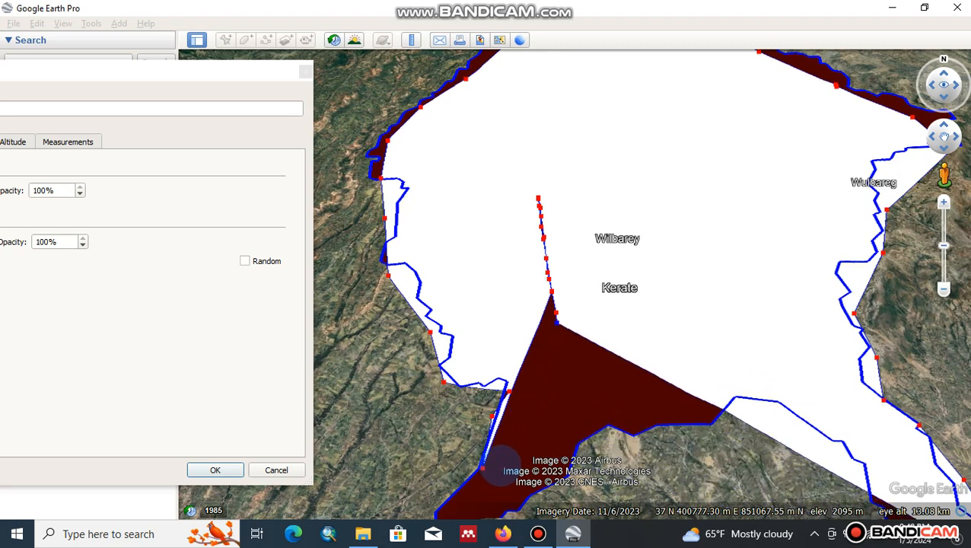
{"action": "key", "text": "BackSpace"}
{"action": "key", "text": "BackSpace"}
{"action": "key", "text": "BackSpace"}
{"action": "key", "text": "BackSpace"}
{"action": "key", "text": "BackSpace"}
{"action": "key", "text": "BackSpace"}
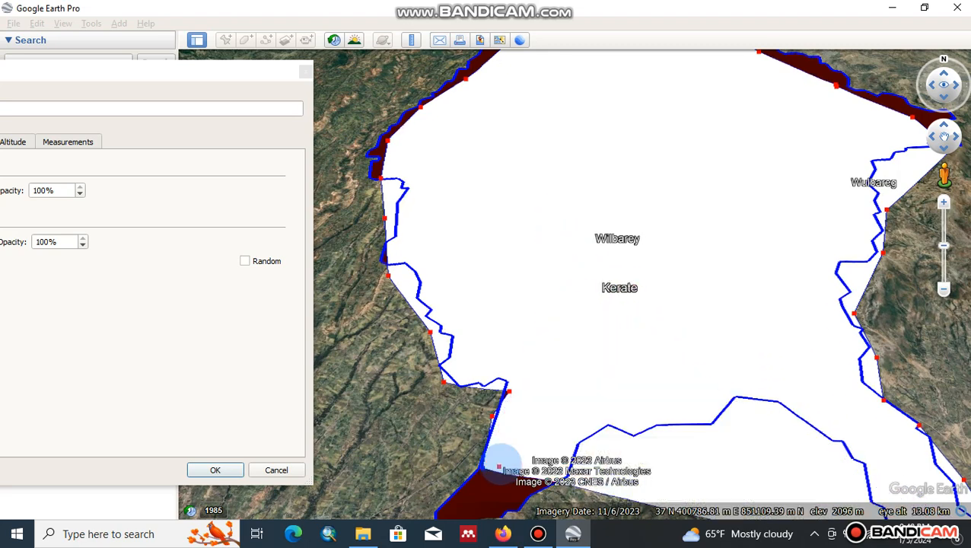
Continue the polygon along the watershed's southern edge, from the southwestern arm to the start of the southeastern arm.
{"action": "left_click", "coordinate": [504, 493]}
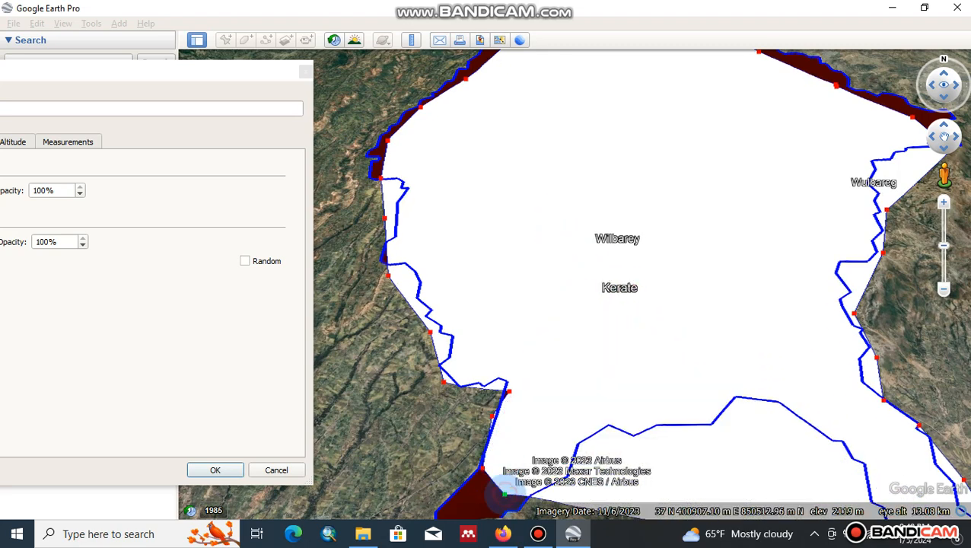
{"action": "left_click", "coordinate": [609, 434]}
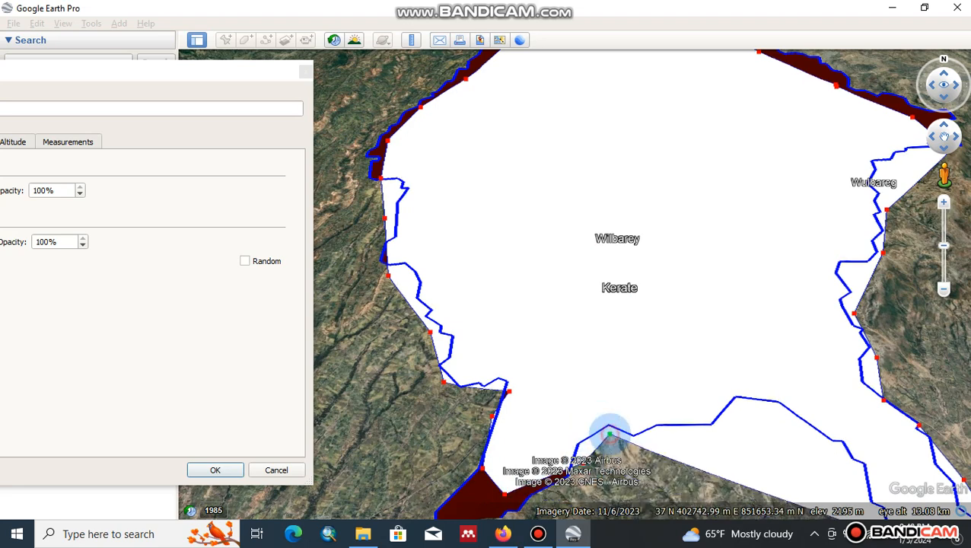
{"action": "left_click", "coordinate": [690, 419]}
{"action": "left_click", "coordinate": [763, 397]}
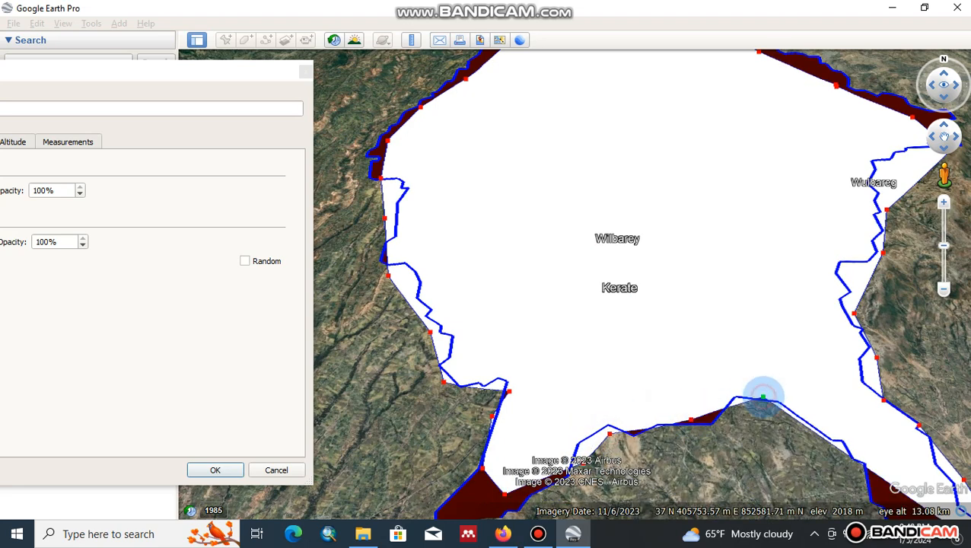
{"action": "left_click", "coordinate": [811, 420]}
Add polygon vertices down the western edge of the watershed's southeastern arm and around its tip at Gofere to finish the outline.
{"action": "left_click", "coordinate": [943, 288]}
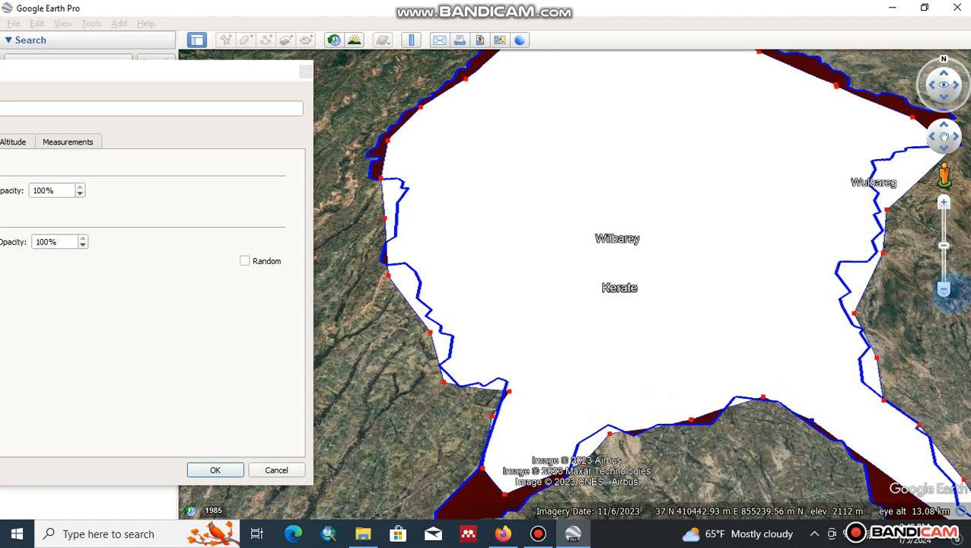
{"action": "left_click", "coordinate": [946, 291]}
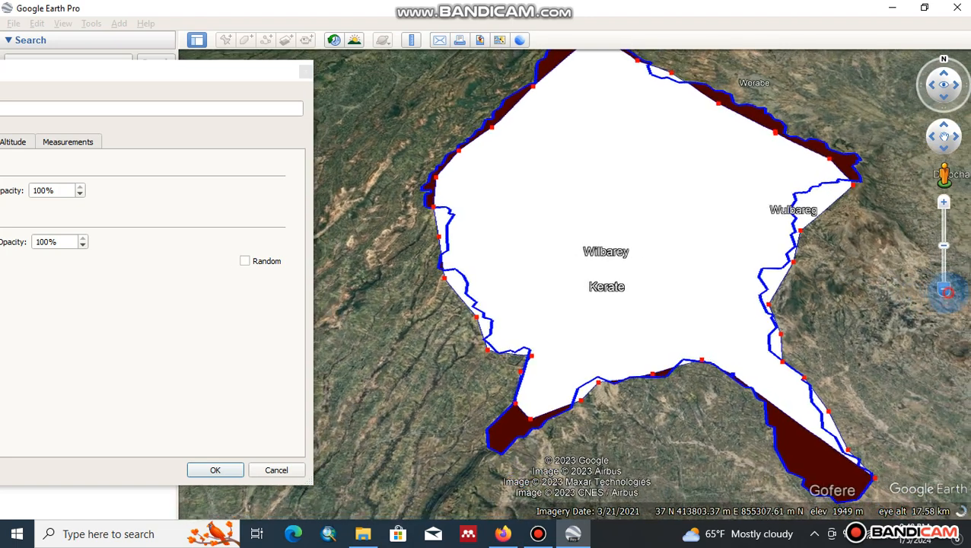
{"action": "left_click", "coordinate": [753, 413]}
{"action": "left_click", "coordinate": [757, 434]}
{"action": "left_click", "coordinate": [767, 442]}
{"action": "left_click", "coordinate": [783, 460]}
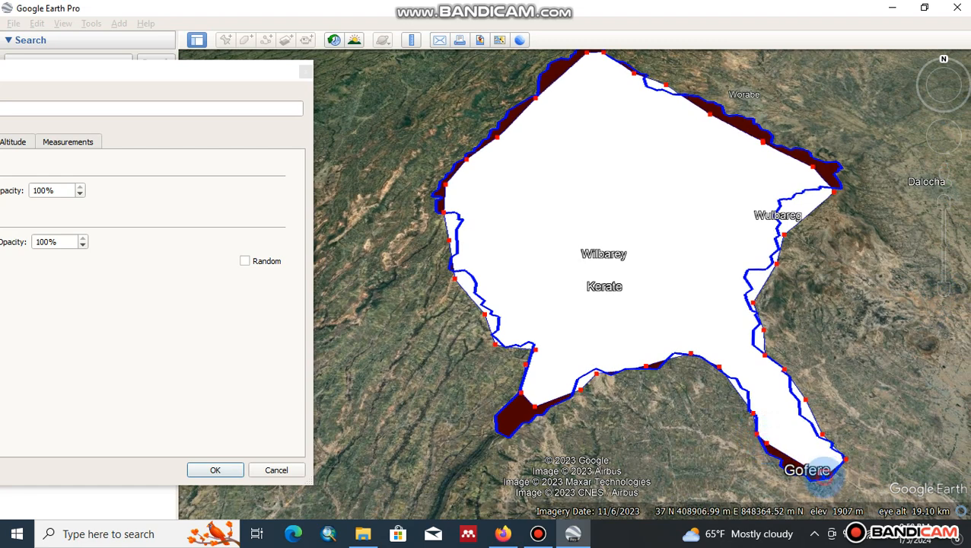
{"action": "left_click", "coordinate": [807, 469]}
{"action": "left_click", "coordinate": [823, 481]}
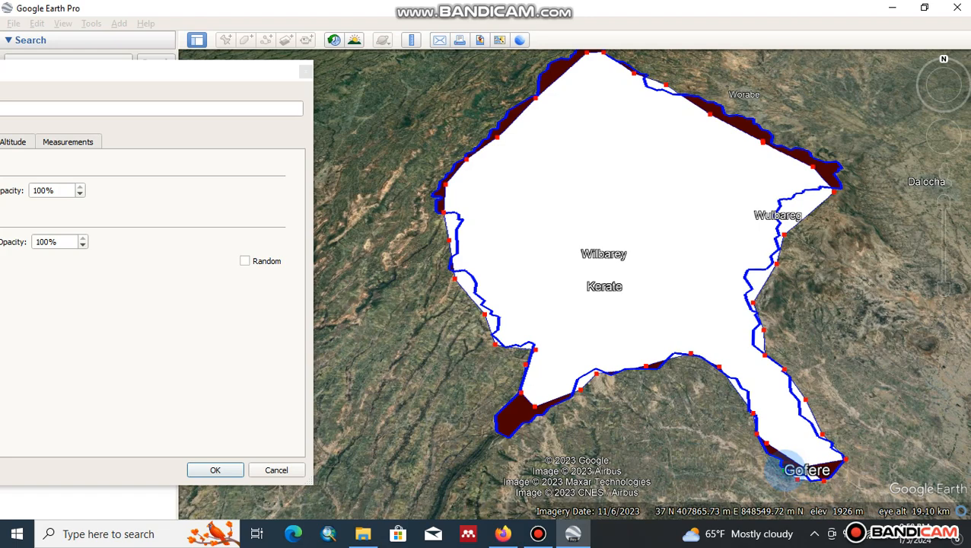
{"action": "left_click", "coordinate": [812, 480]}
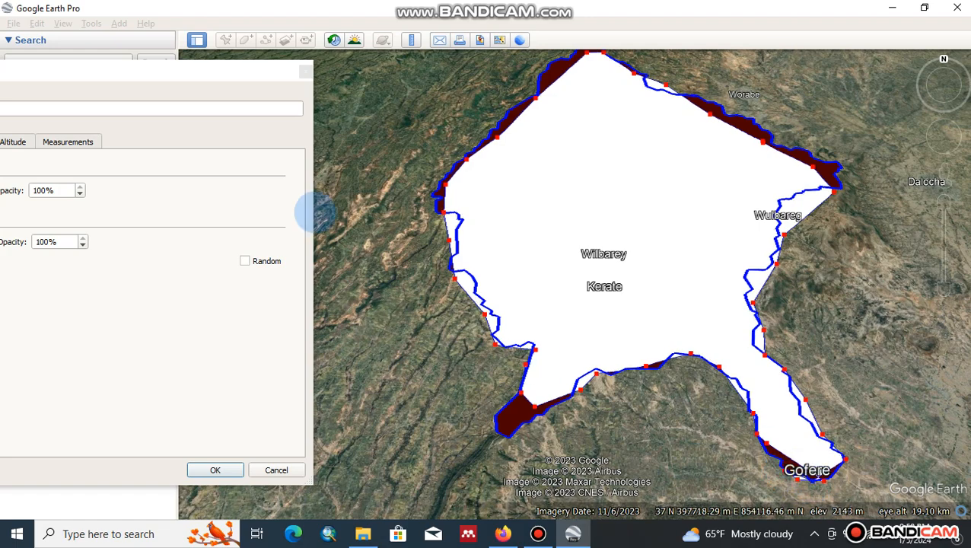
Display the MY AREA polygon's measurements with the perimeter in kilometers and the area in square kilometers.
{"action": "left_click_drag", "start_coordinate": [216, 70], "coordinate": [557, 56]}
{"action": "left_click", "coordinate": [427, 123]}
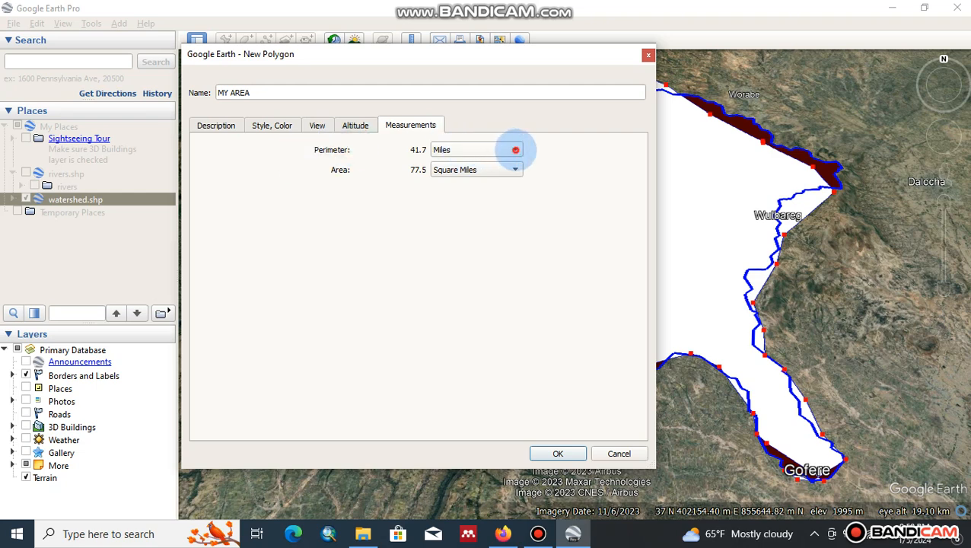
{"action": "left_click", "coordinate": [515, 150]}
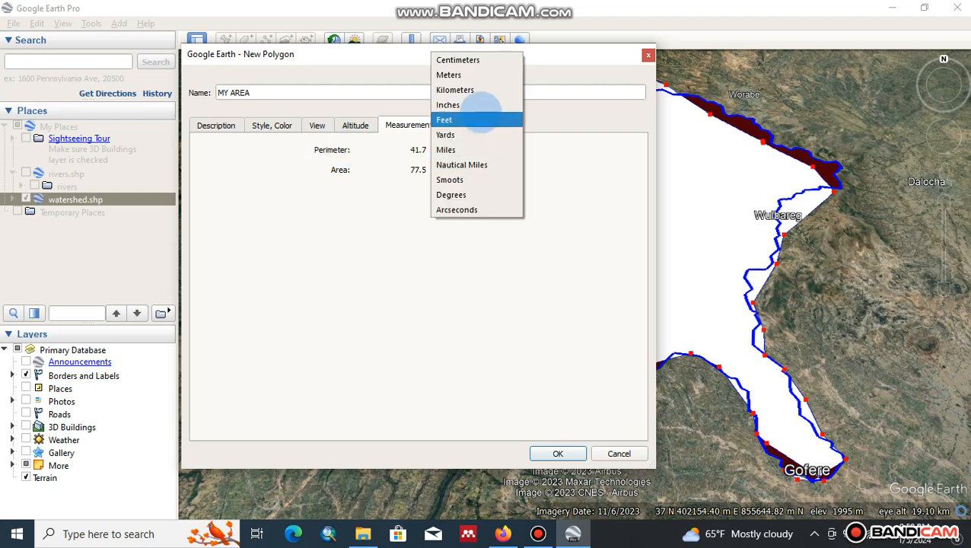
{"action": "left_click", "coordinate": [482, 89]}
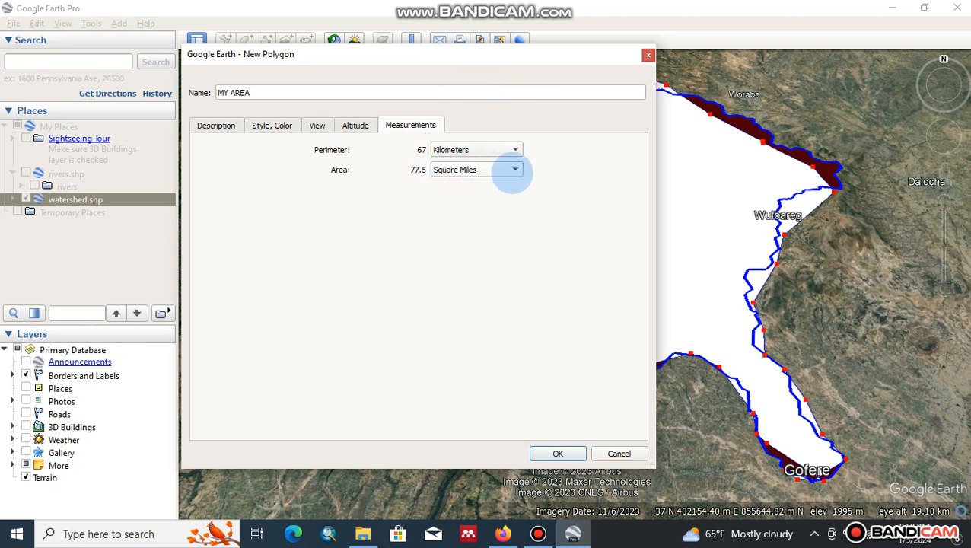
{"action": "left_click", "coordinate": [516, 169]}
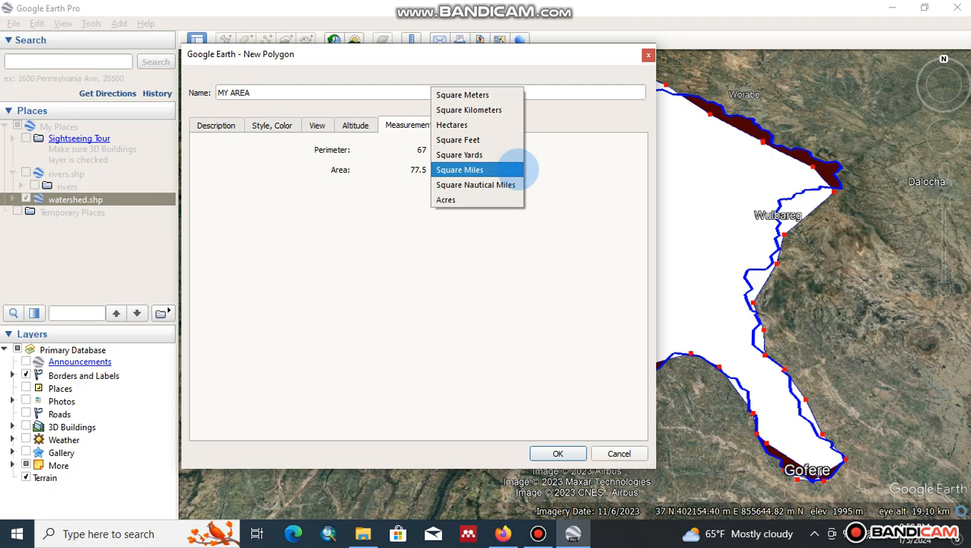
{"action": "left_click", "coordinate": [489, 107]}
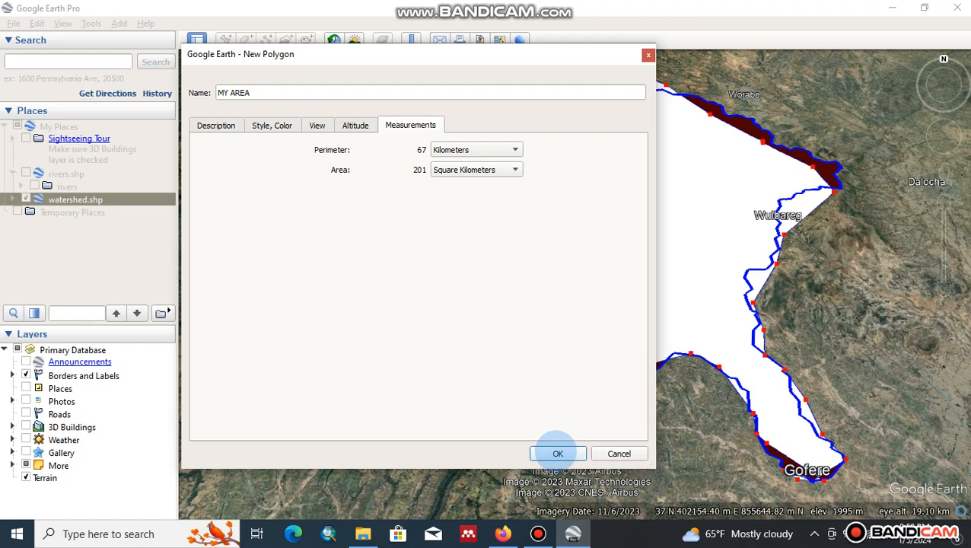
Discard the new polygon and display the rivers.shp layer instead of watershed.shp.
{"action": "left_click", "coordinate": [617, 453]}
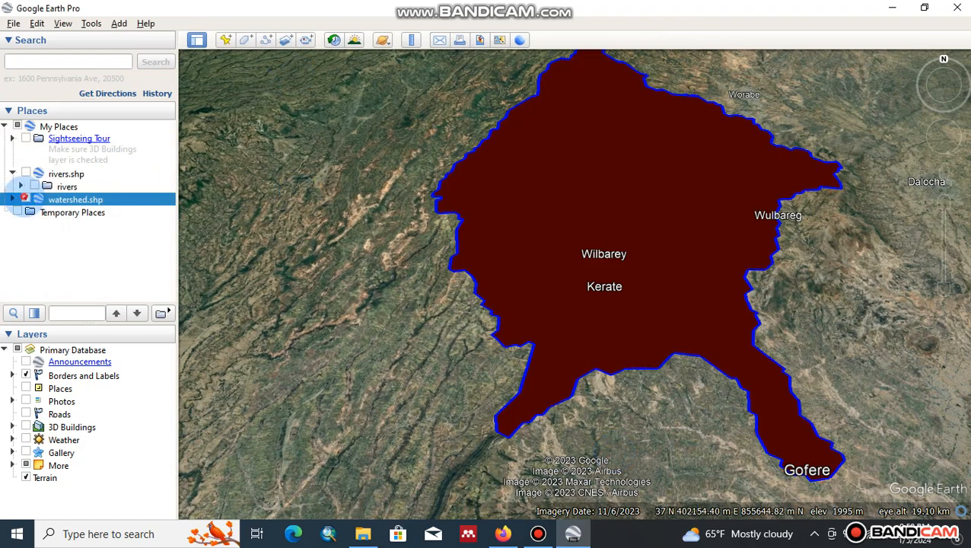
{"action": "left_click", "coordinate": [26, 198]}
{"action": "left_click", "coordinate": [25, 174]}
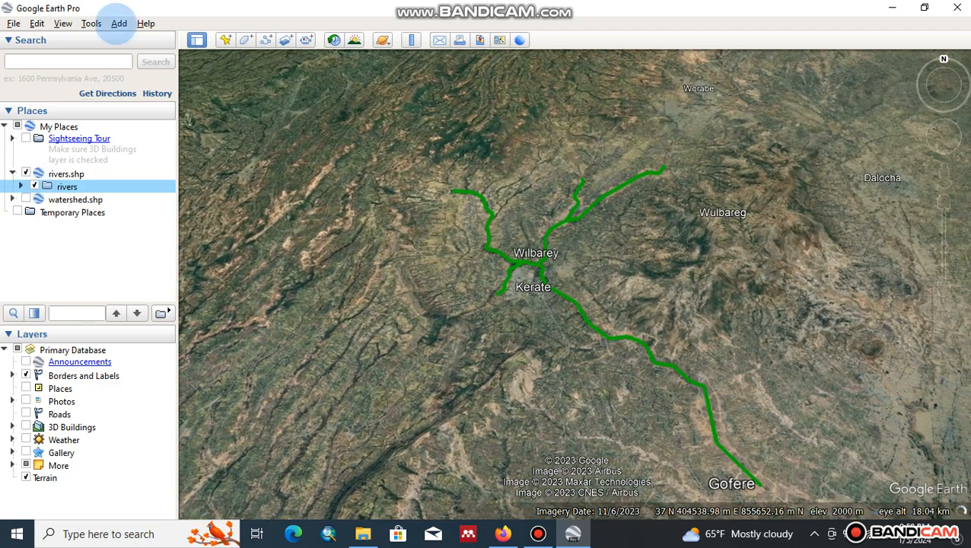
Start a new path named River length with a red (#ff0000) line, keeping its dialog clear of the river.
{"action": "left_click", "coordinate": [266, 39]}
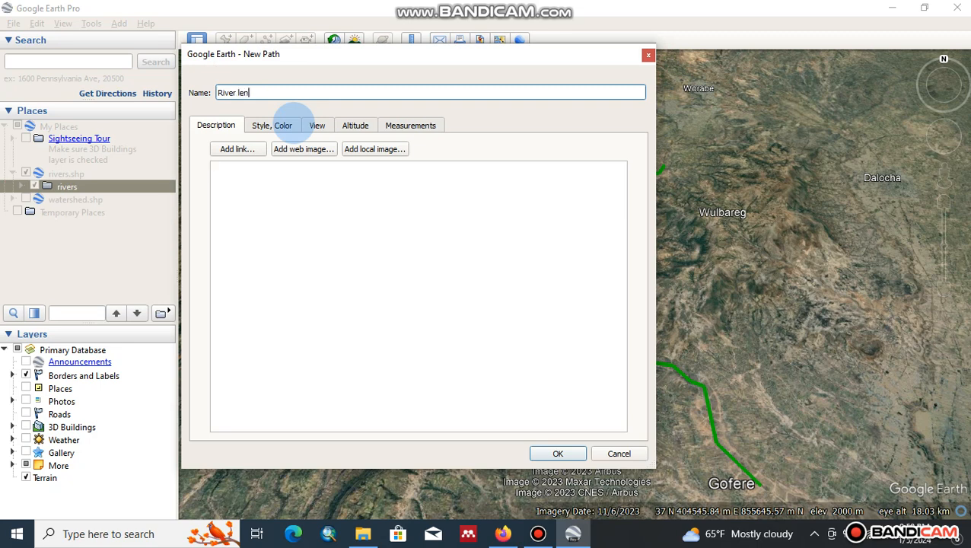
{"action": "key", "text": "Tab"}
{"action": "left_click", "coordinate": [263, 125]}
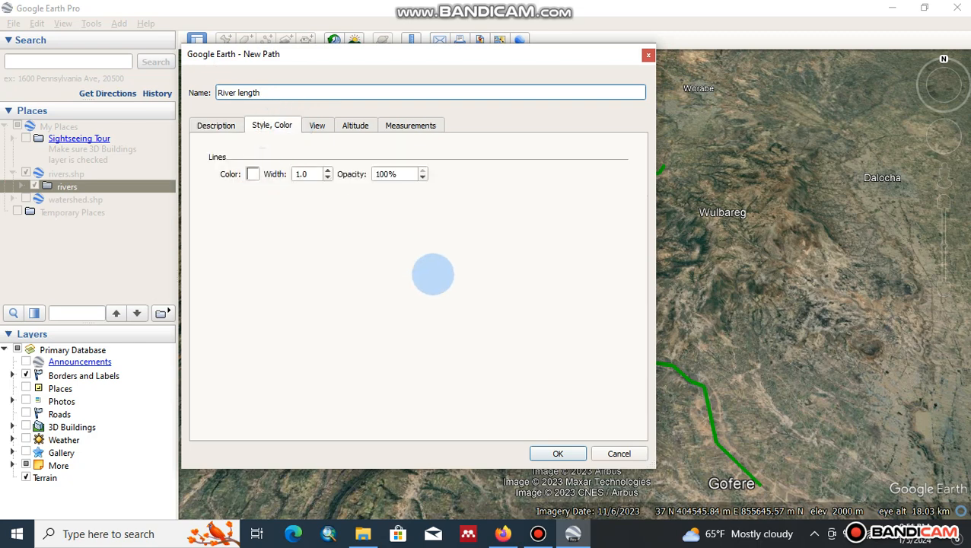
{"action": "left_click", "coordinate": [253, 173]}
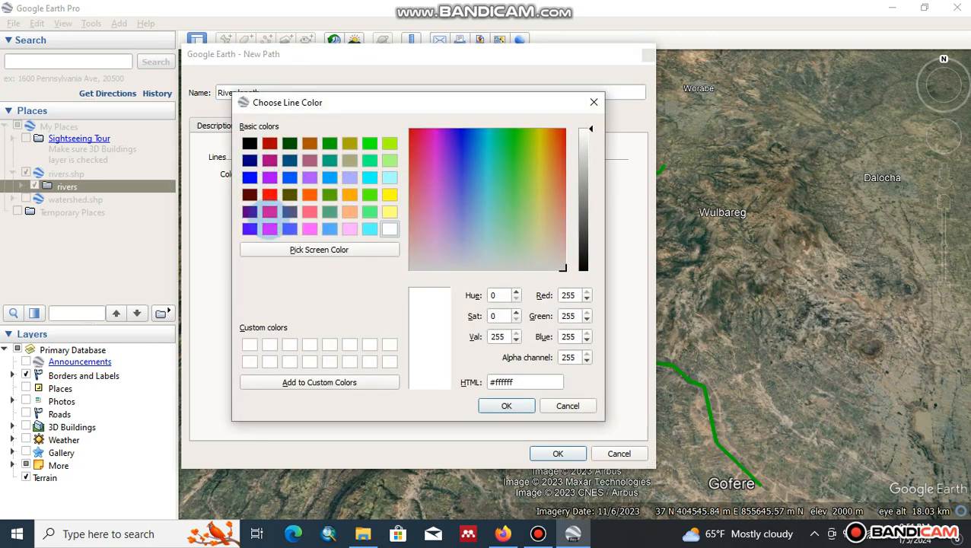
{"action": "left_click", "coordinate": [269, 194]}
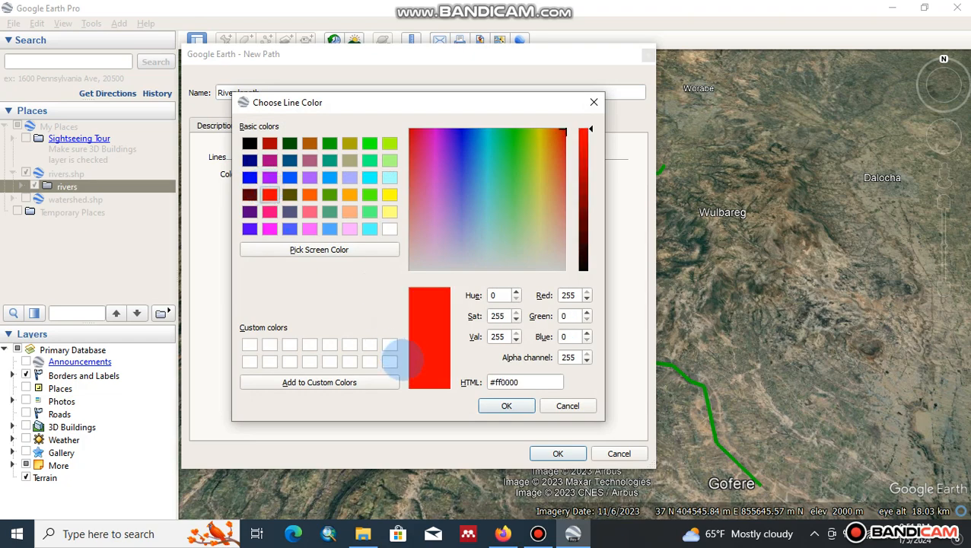
{"action": "left_click", "coordinate": [506, 405]}
{"action": "left_click_drag", "start_coordinate": [495, 58], "coordinate": [271, 64]}
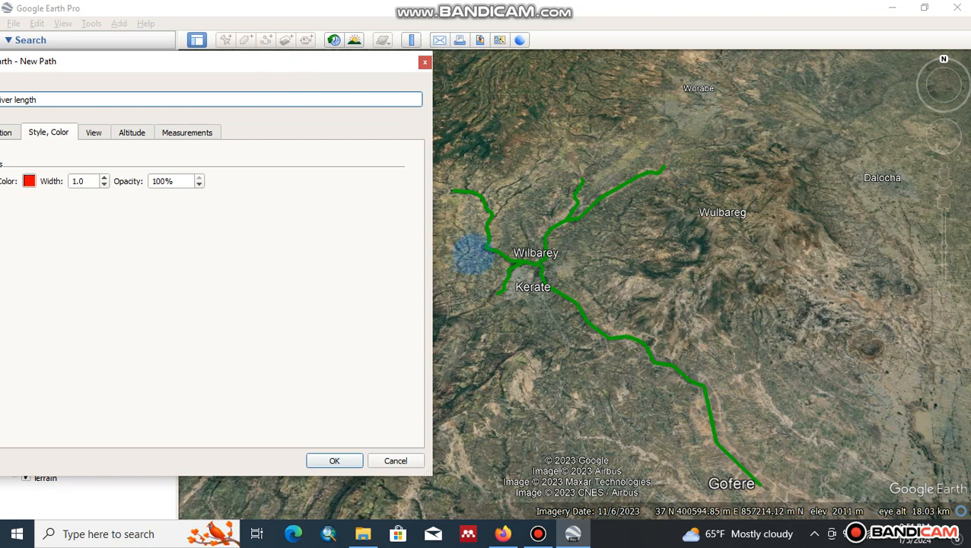
Trace the main river with path points from Gofere up past Kerate and Wilbarey to the tip of the northeastern branch.
{"action": "left_click", "coordinate": [758, 481]}
{"action": "left_click", "coordinate": [724, 446]}
{"action": "left_click", "coordinate": [709, 405]}
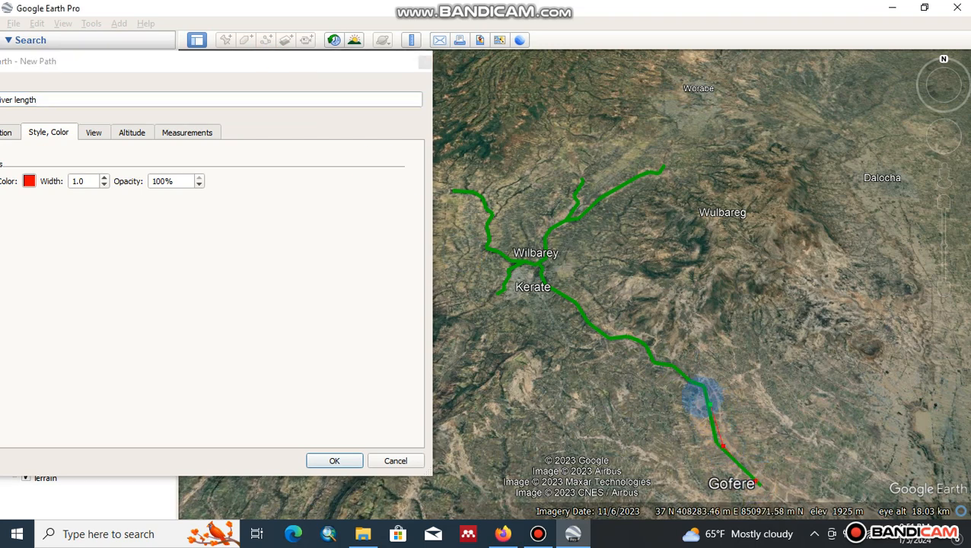
{"action": "left_click", "coordinate": [676, 372]}
{"action": "left_click", "coordinate": [654, 369]}
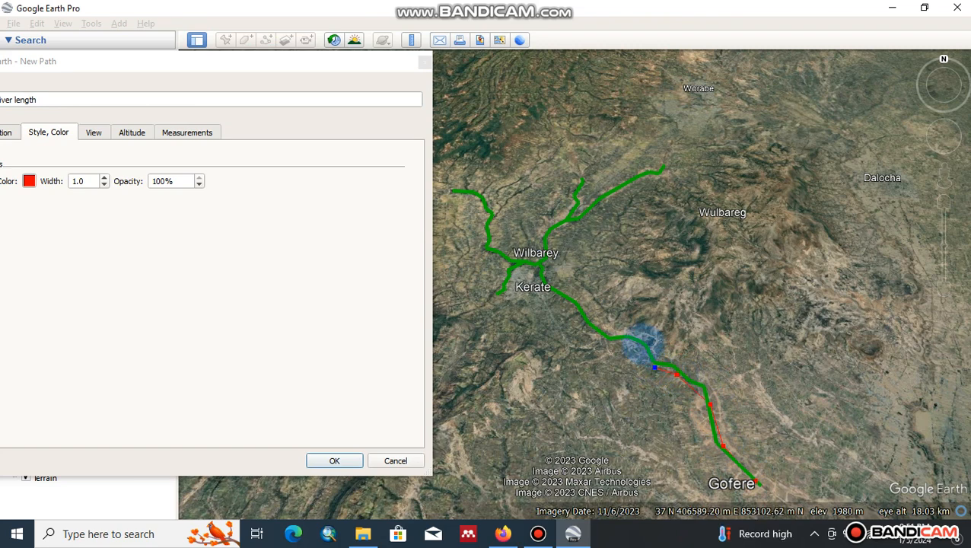
{"action": "left_click", "coordinate": [615, 338]}
{"action": "left_click", "coordinate": [591, 321]}
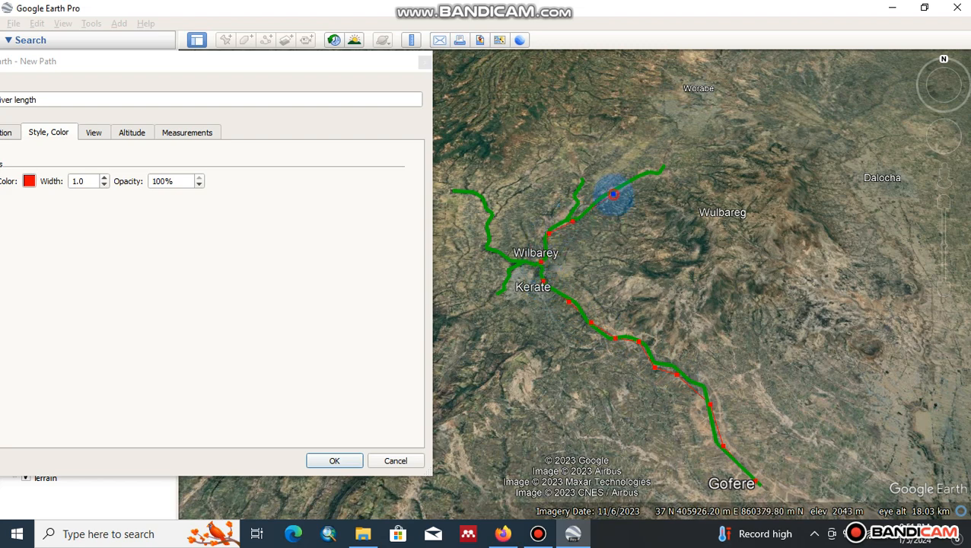
{"action": "left_click", "coordinate": [662, 164]}
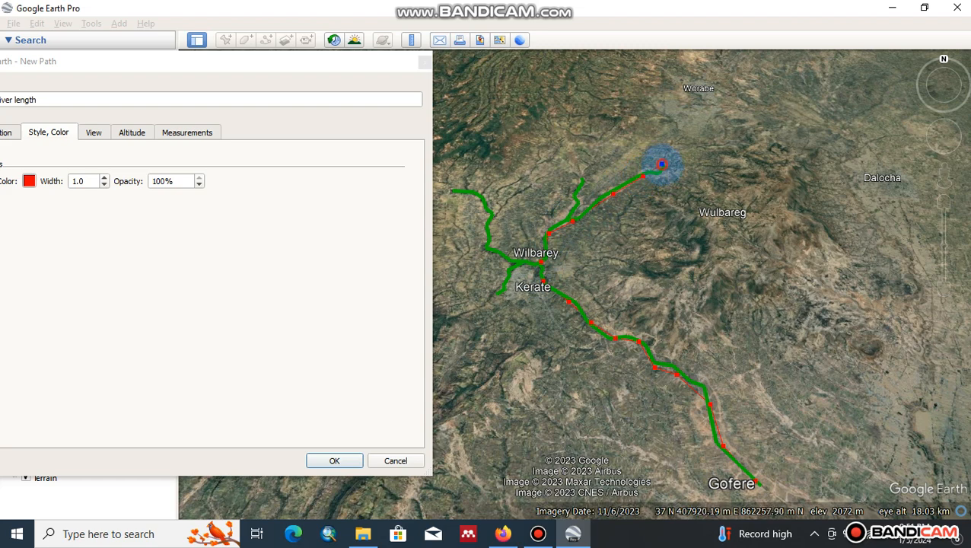
{"action": "left_click", "coordinate": [660, 164]}
Check the River length path's measured length in kilometers.
{"action": "left_click_drag", "start_coordinate": [343, 60], "coordinate": [615, 31]}
{"action": "left_click_drag", "start_coordinate": [517, 22], "coordinate": [677, 76]}
{"action": "left_click", "coordinate": [618, 150]}
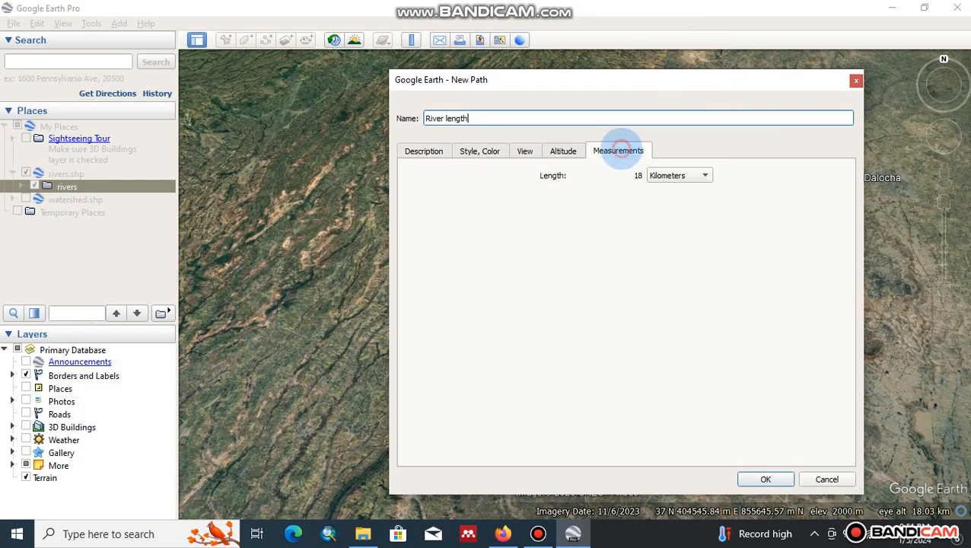
{"action": "left_click", "coordinate": [705, 175]}
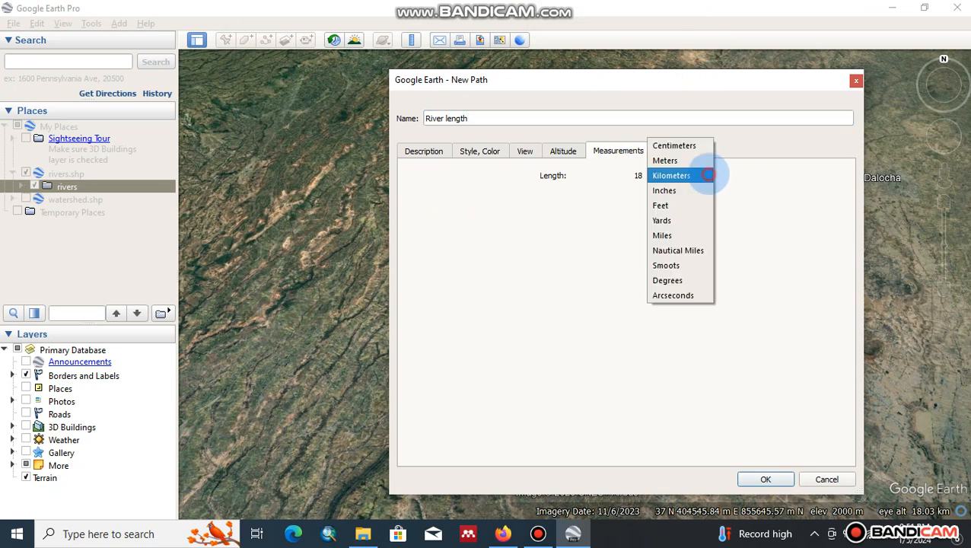
{"action": "left_click", "coordinate": [673, 175]}
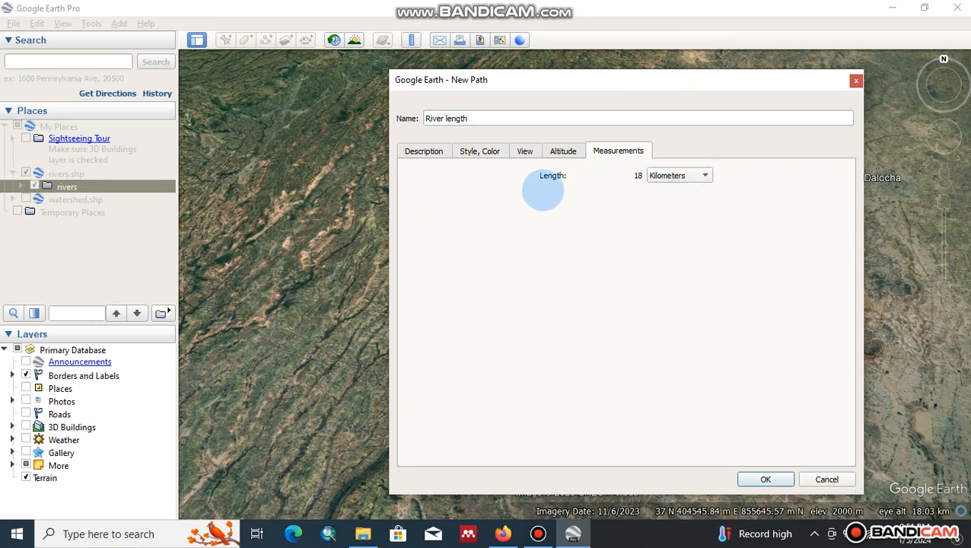
{"action": "left_click", "coordinate": [540, 190]}
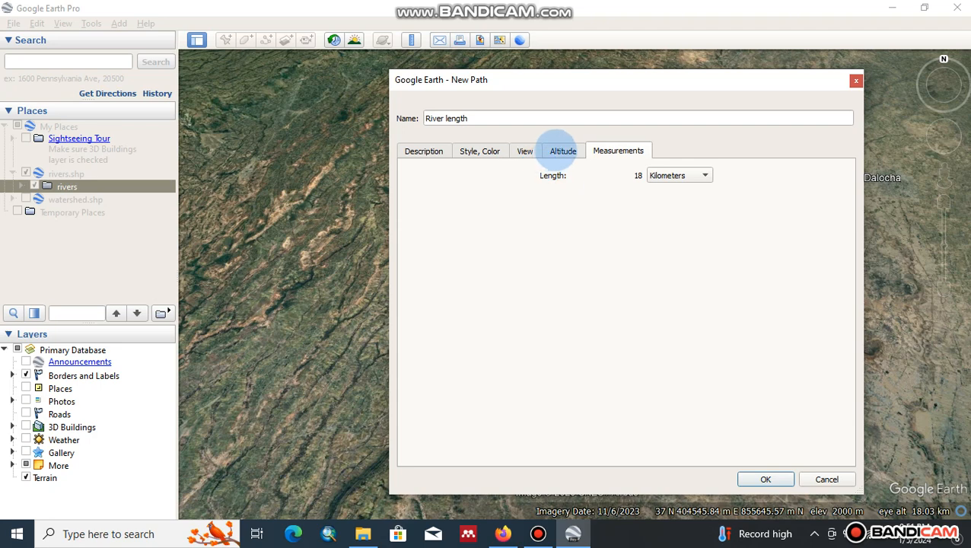
Look through the path's altitude, view, style and description settings, and discard the new path.
{"action": "left_click", "coordinate": [562, 150]}
{"action": "left_click", "coordinate": [525, 151]}
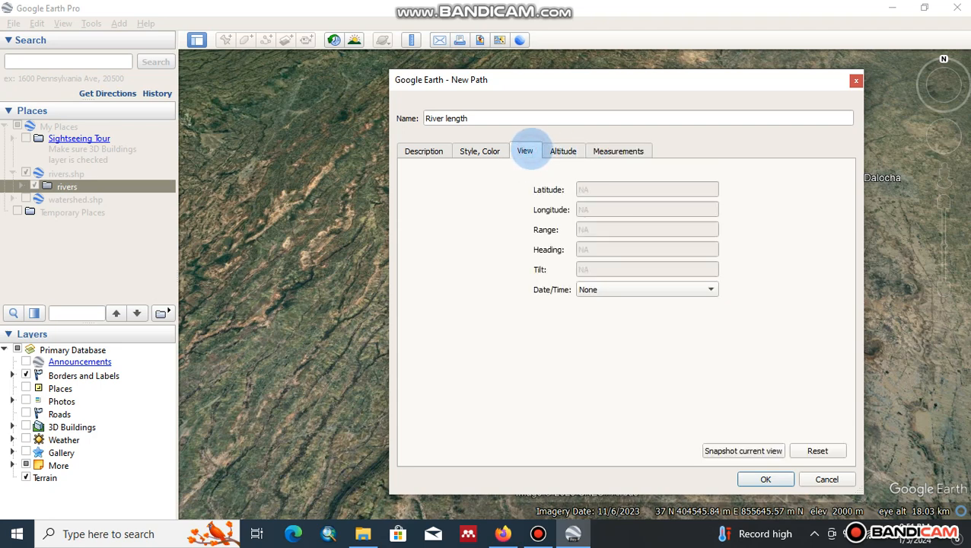
{"action": "left_click", "coordinate": [476, 150]}
{"action": "left_click", "coordinate": [423, 150]}
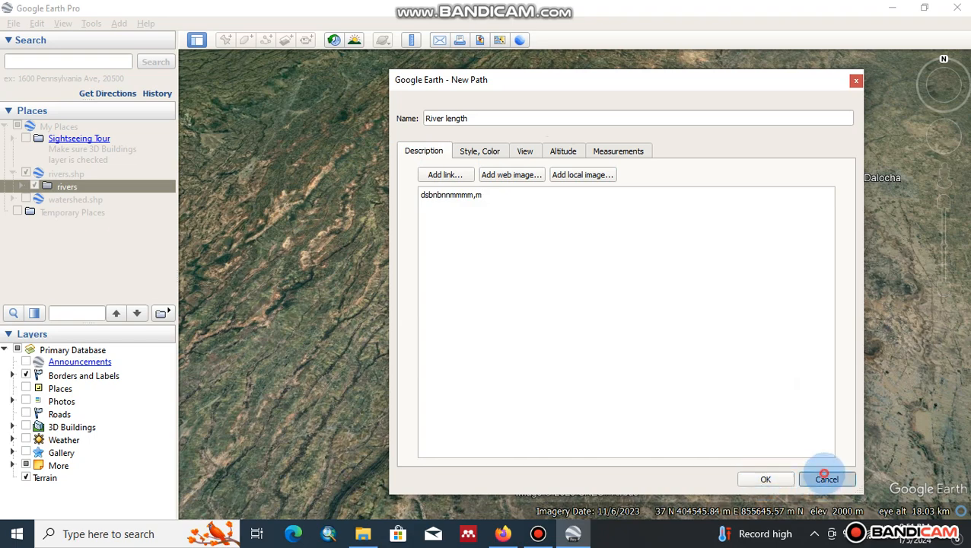
{"action": "left_click", "coordinate": [826, 477]}
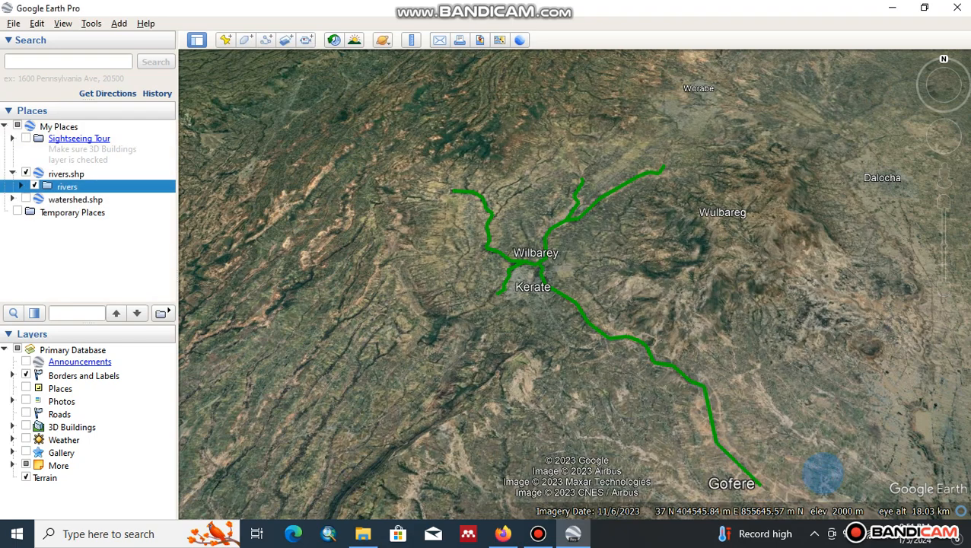